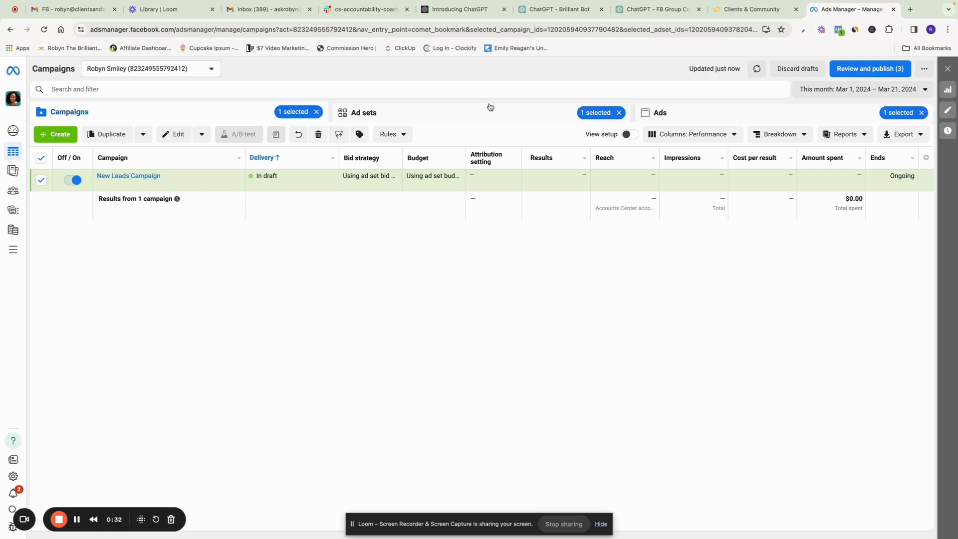
Duplicate the US-W-25-45+Female Entrepreneurs ad set once within its original campaign.
left_click(419, 117)
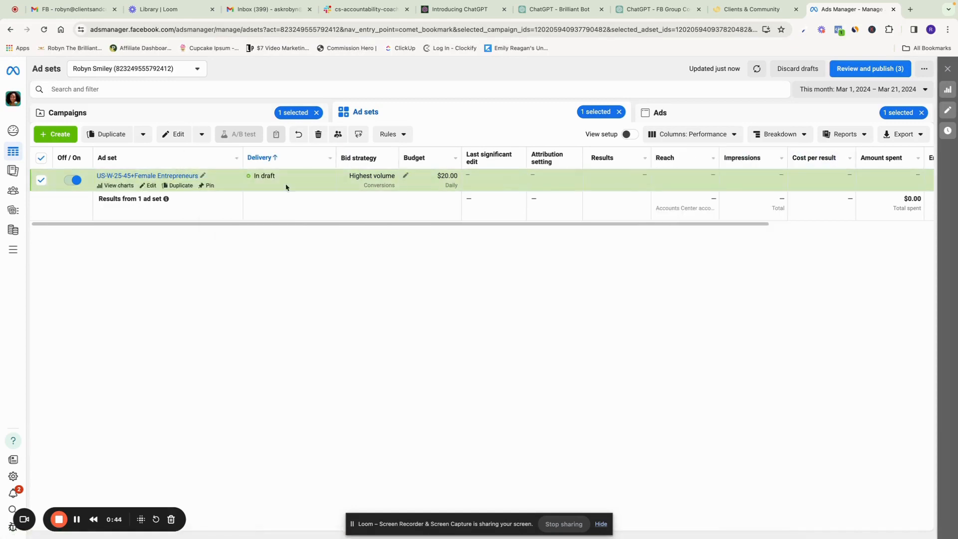
left_click(178, 186)
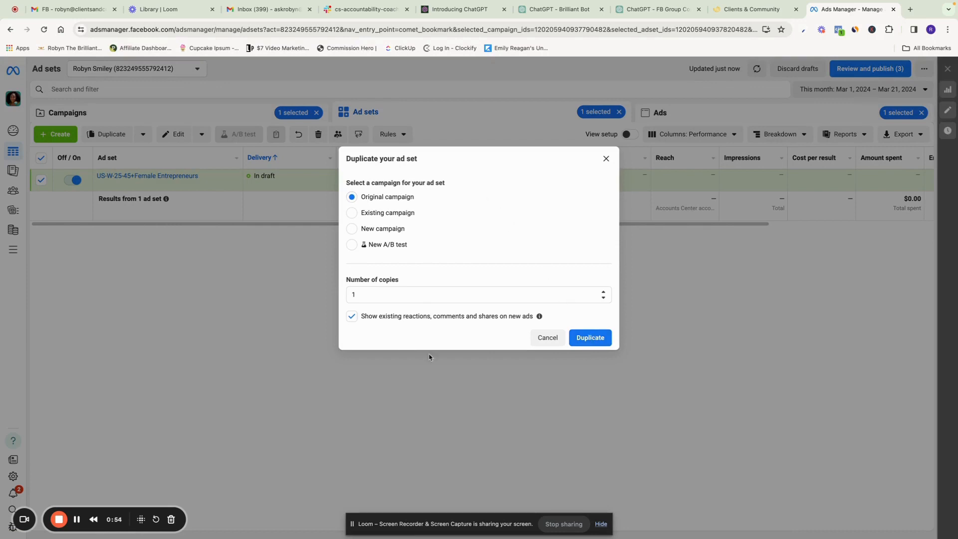
left_click(601, 342)
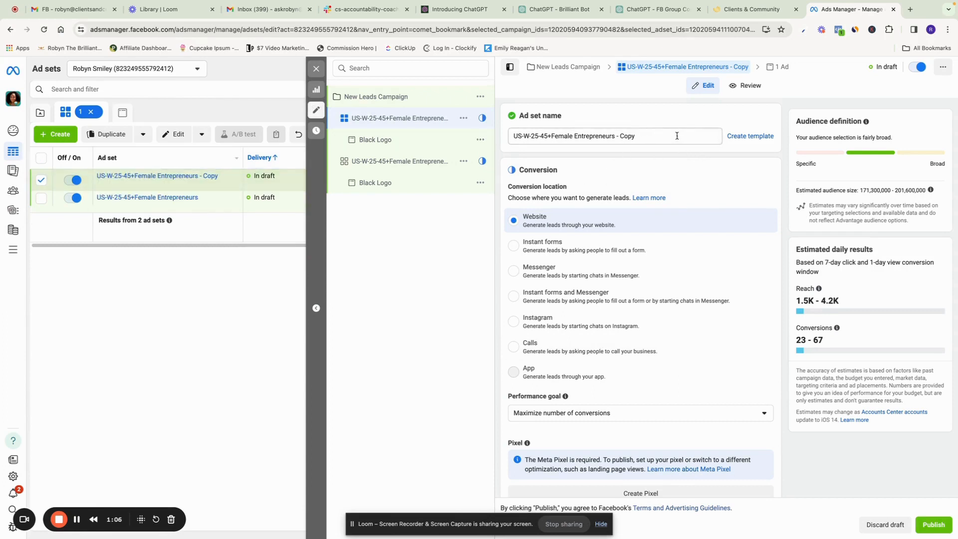
Rename the duplicated ad set as CA-W-20-50+Investing.
left_click_drag(678, 134, 621, 138)
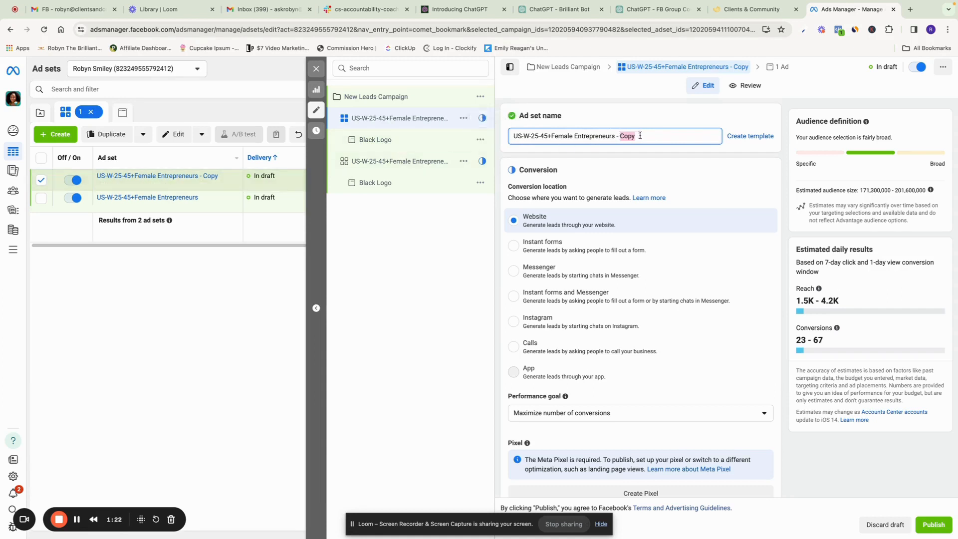
left_click_drag(644, 136, 547, 134)
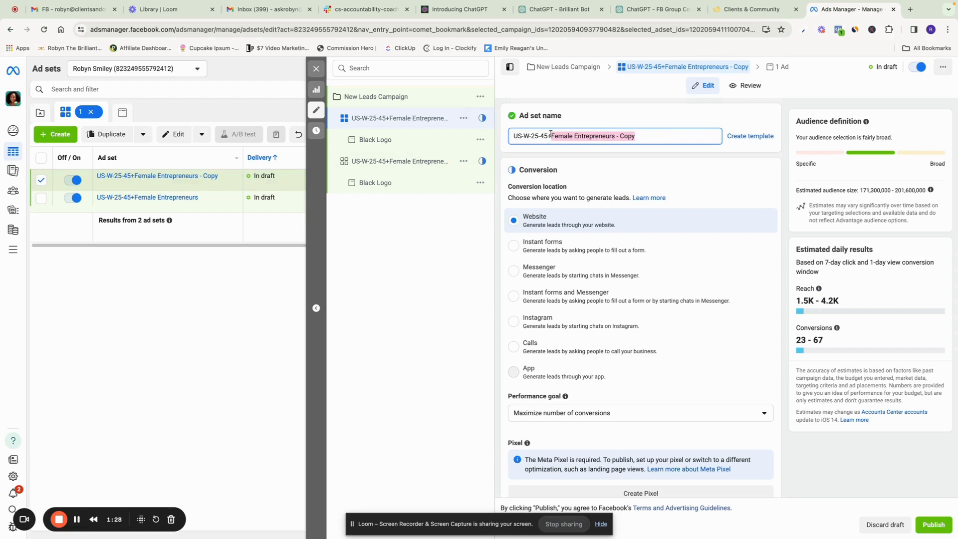
left_click_drag(550, 133, 506, 139)
key("BackSpace")
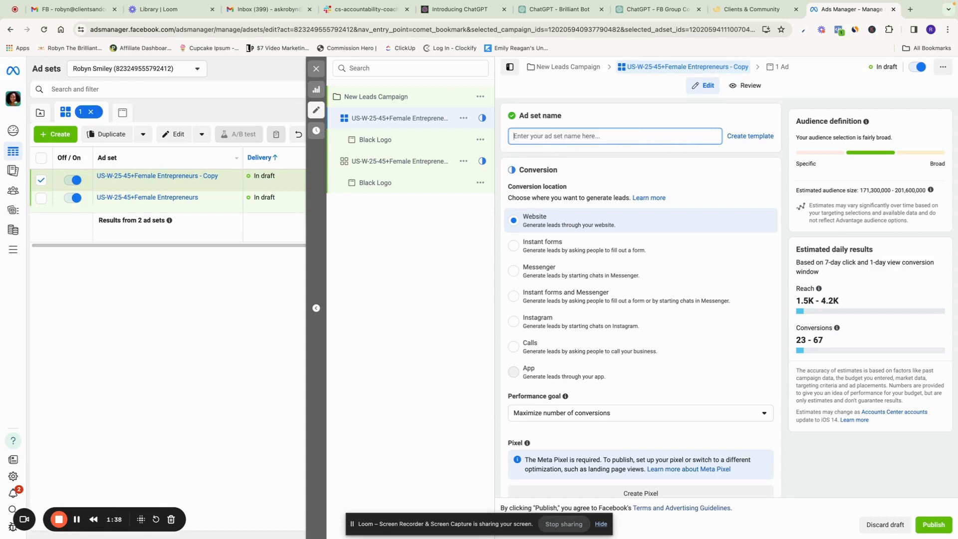
type("CA-W")
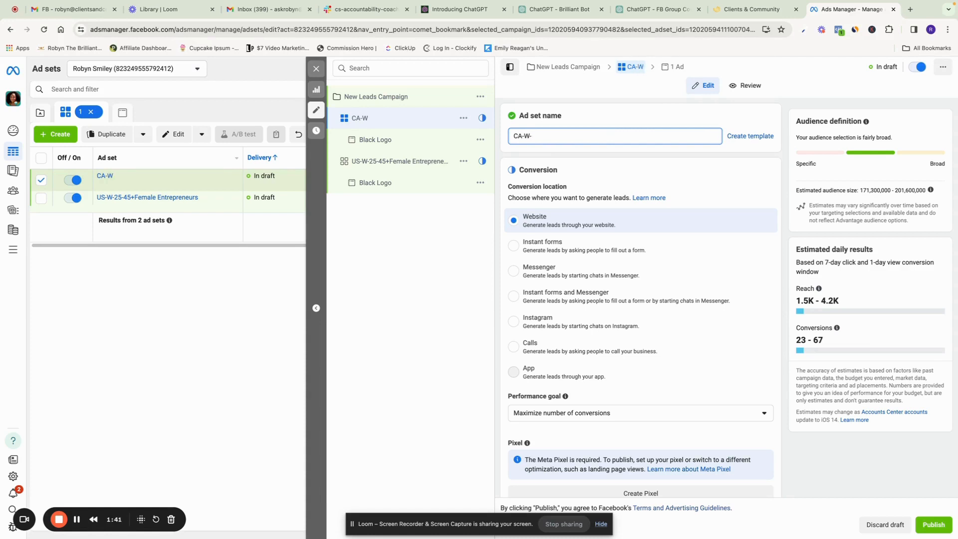
type("-20-50+")
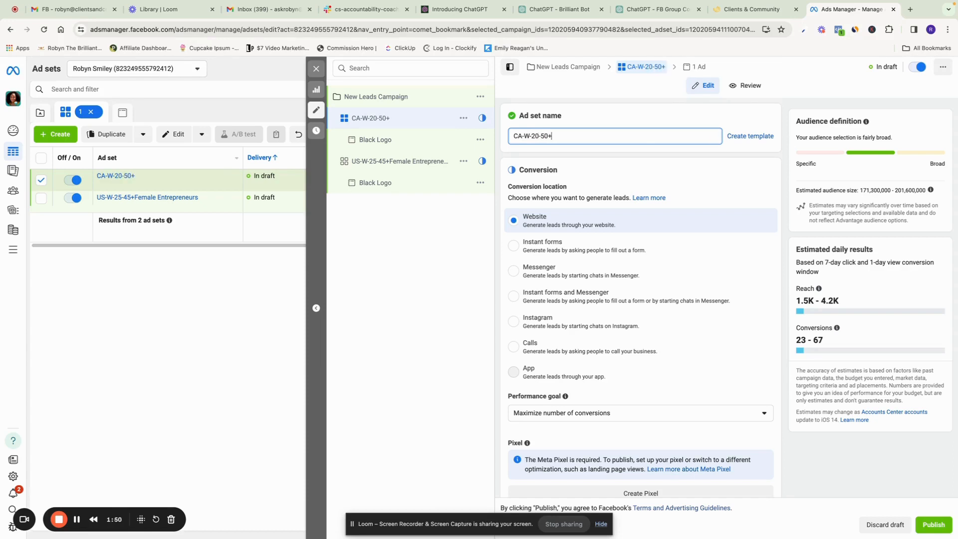
type("Investing")
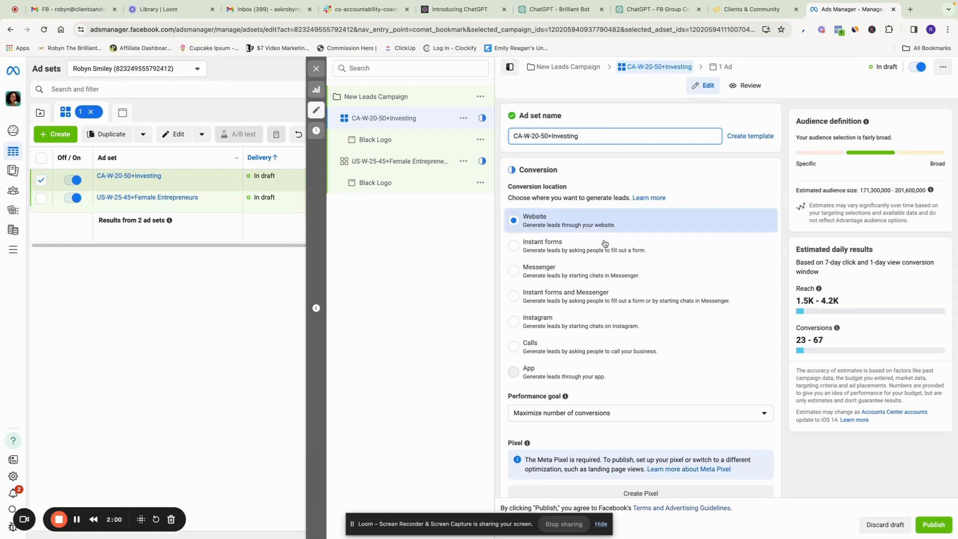
Set the duplicated ad set's daily budget to $10.00.
scroll(650, 285, "down", 8)
scroll(650, 285, "down", 3)
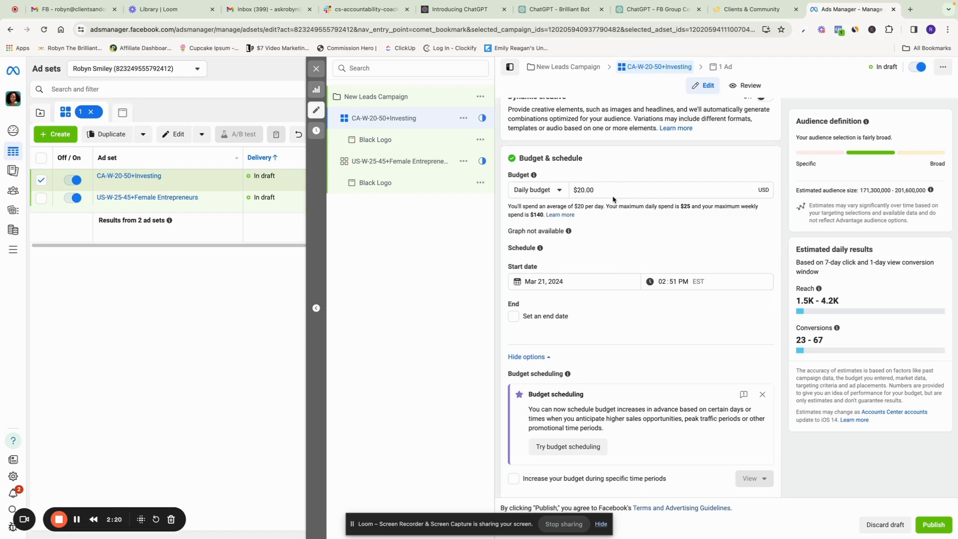
left_click(576, 189)
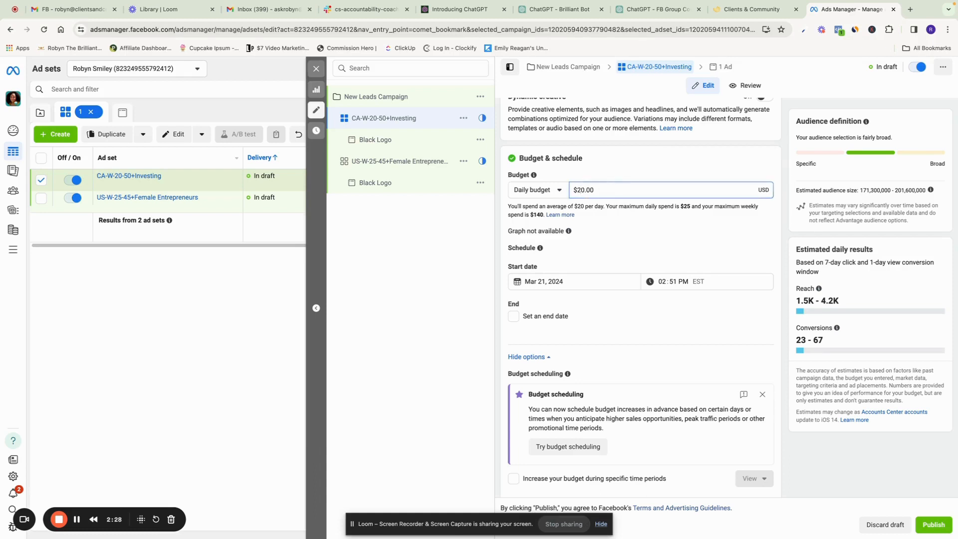
key("BackSpace")
type("1")
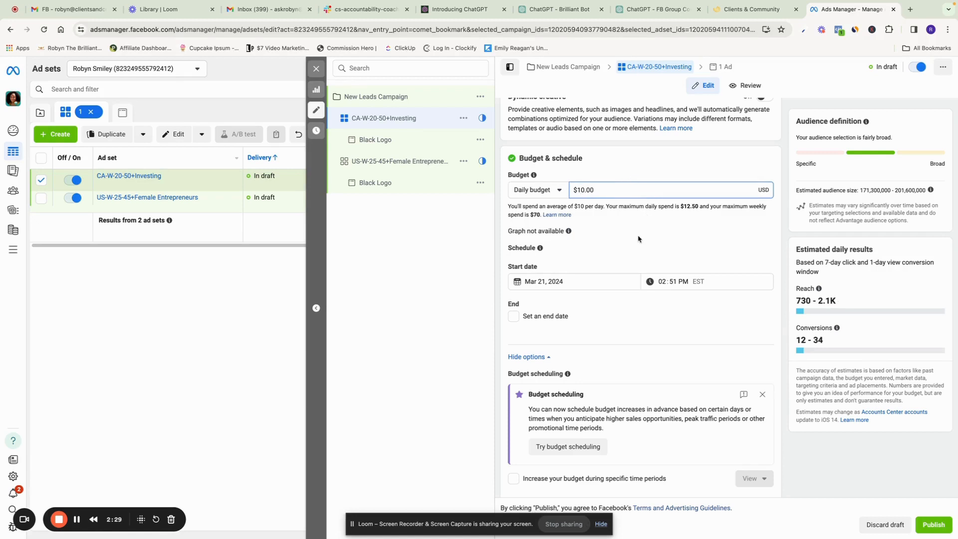
left_click(638, 239)
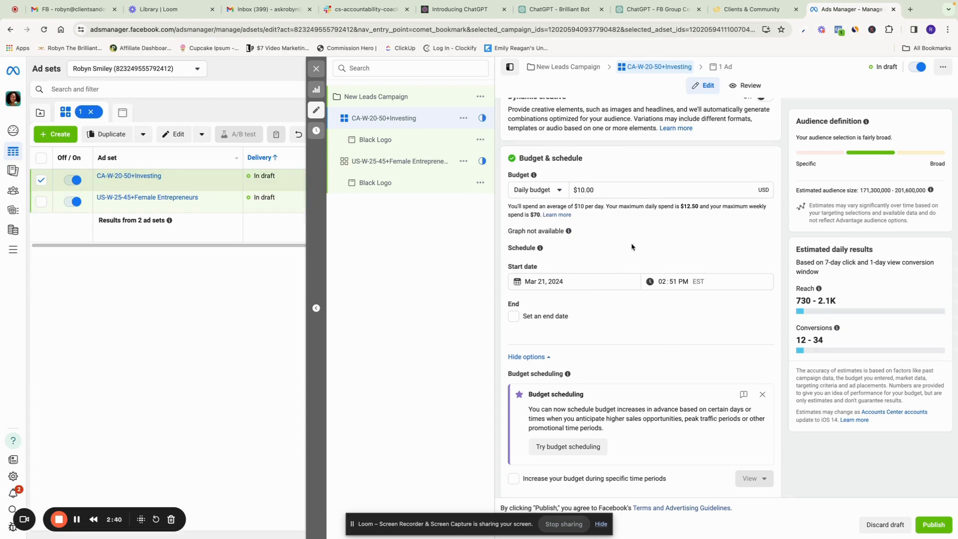
Set the ad set's start date to March 22, 2024 and select its start time for editing.
scroll(669, 242, "down", 3)
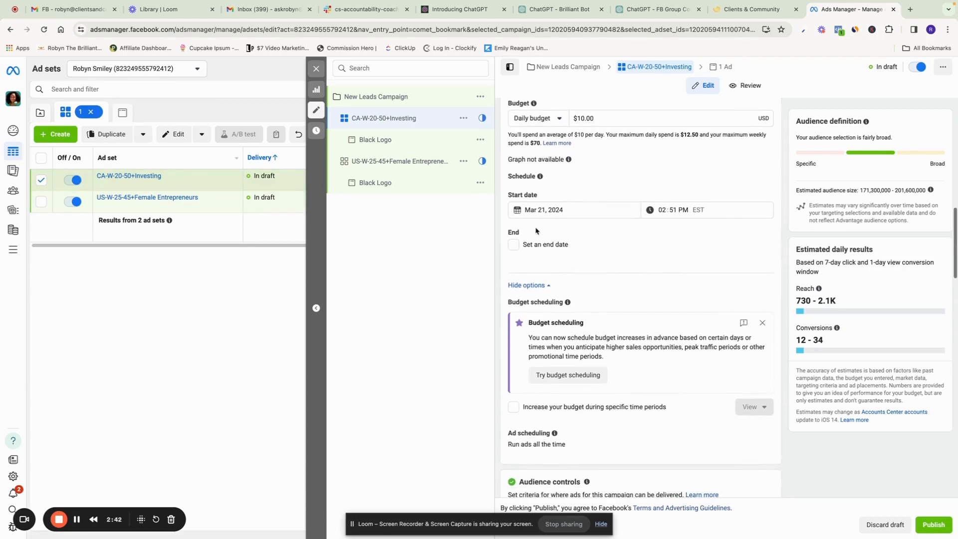
left_click(543, 210)
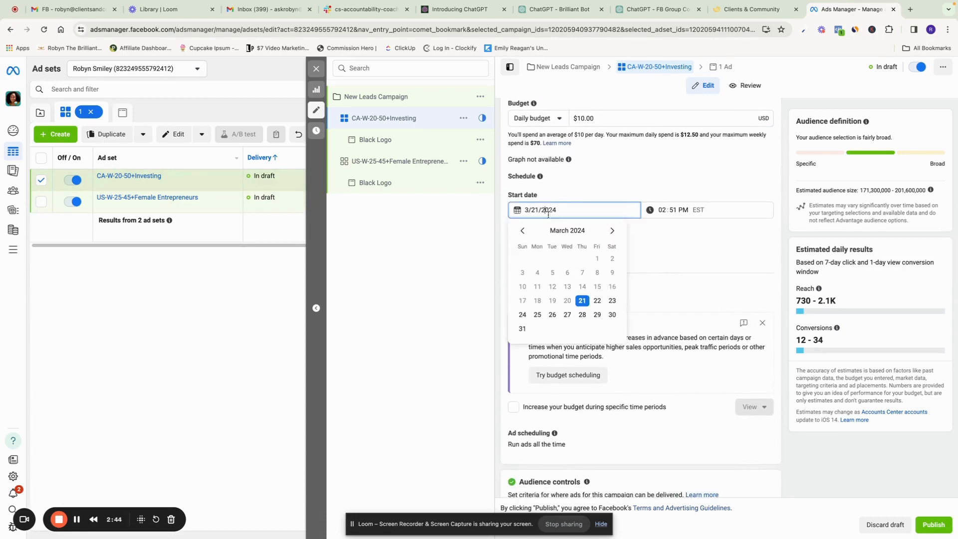
left_click(598, 301)
left_click(673, 210)
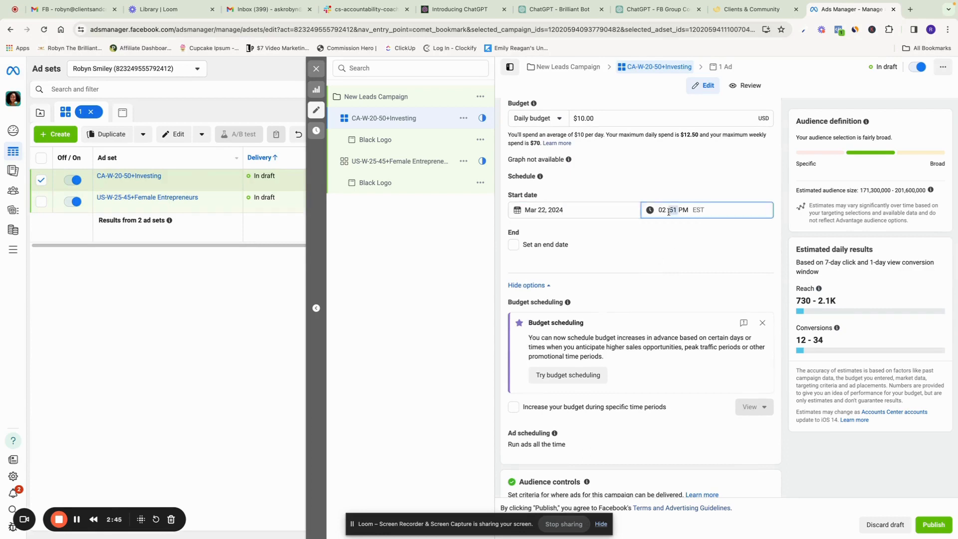
left_click(663, 209)
left_click(674, 211)
left_click(685, 210)
Switch the ad set from Advantage+ audience to the original audience options and open the age range for editing.
scroll(648, 282, "down", 7)
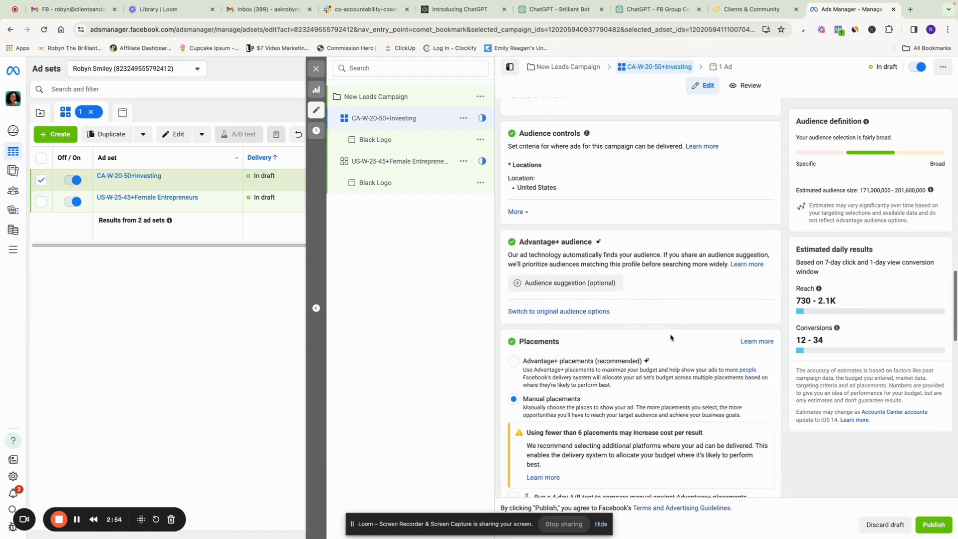
left_click(545, 314)
left_click(493, 283)
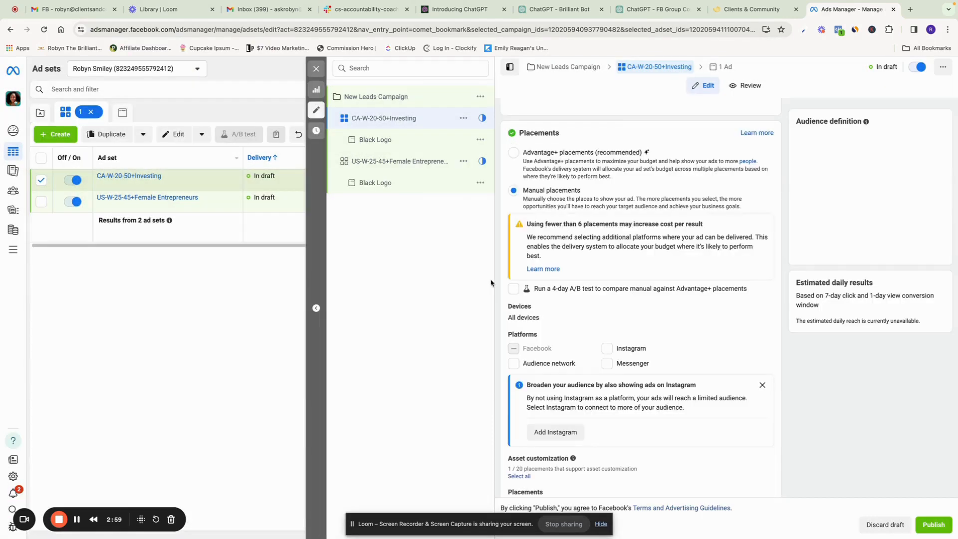
scroll(698, 337, "down", 3)
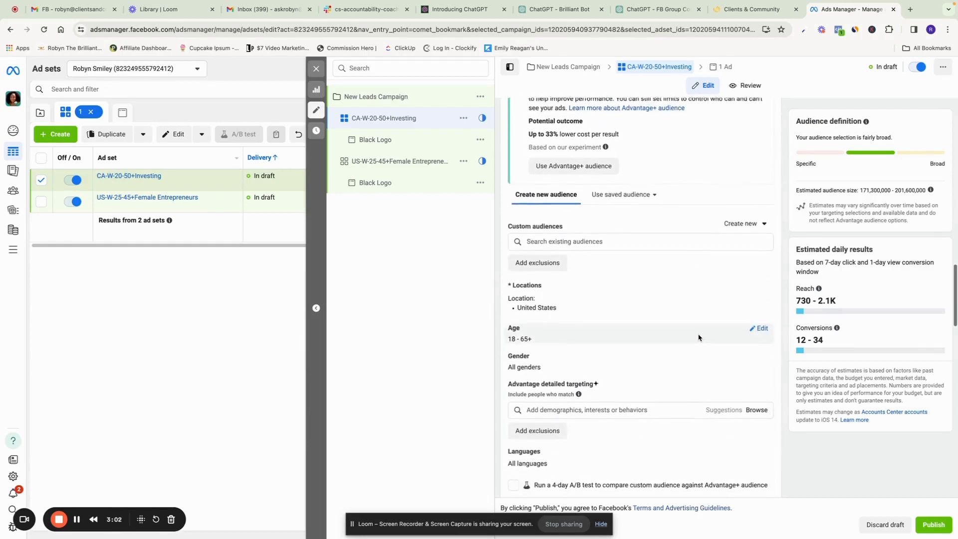
left_click(761, 327)
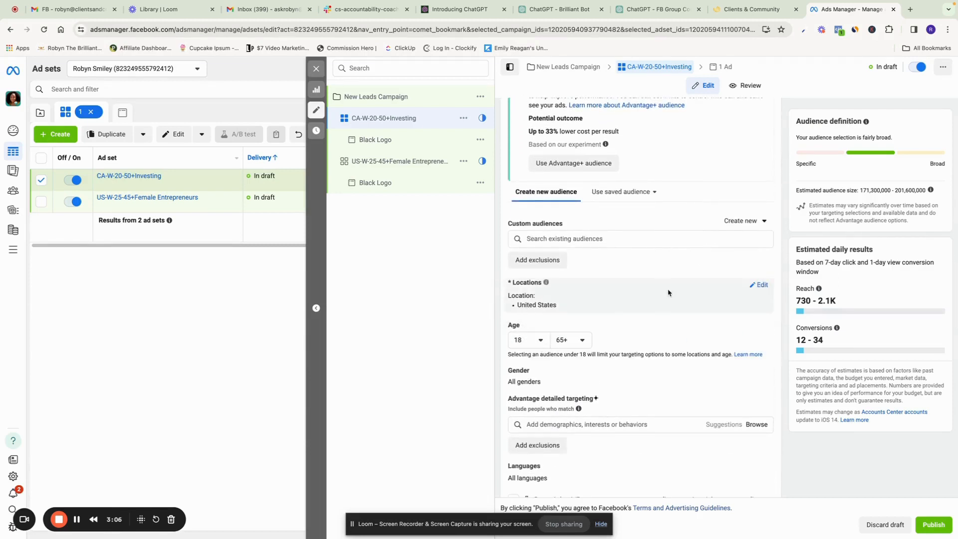
Replace the United States with the country Canada in the audience's targeted locations.
left_click(761, 286)
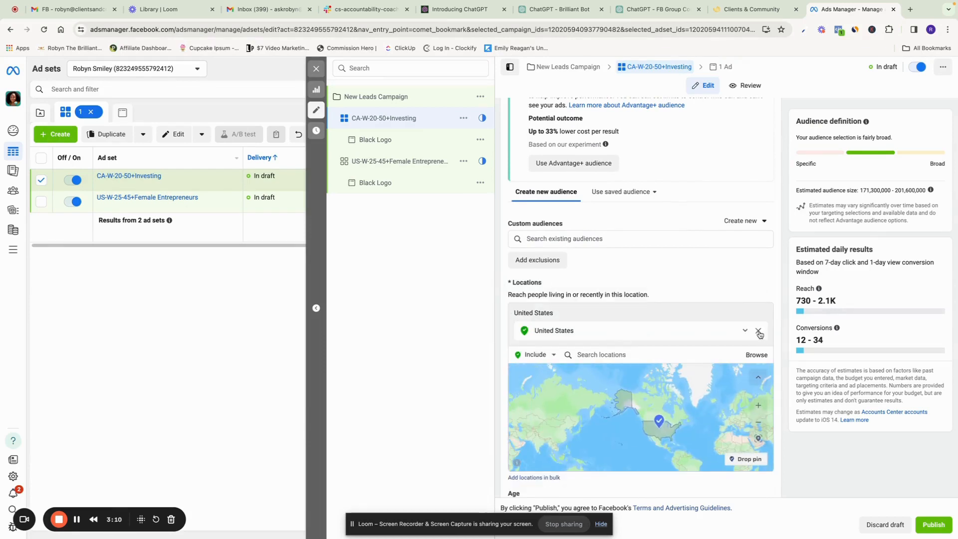
left_click(759, 331)
left_click(655, 334)
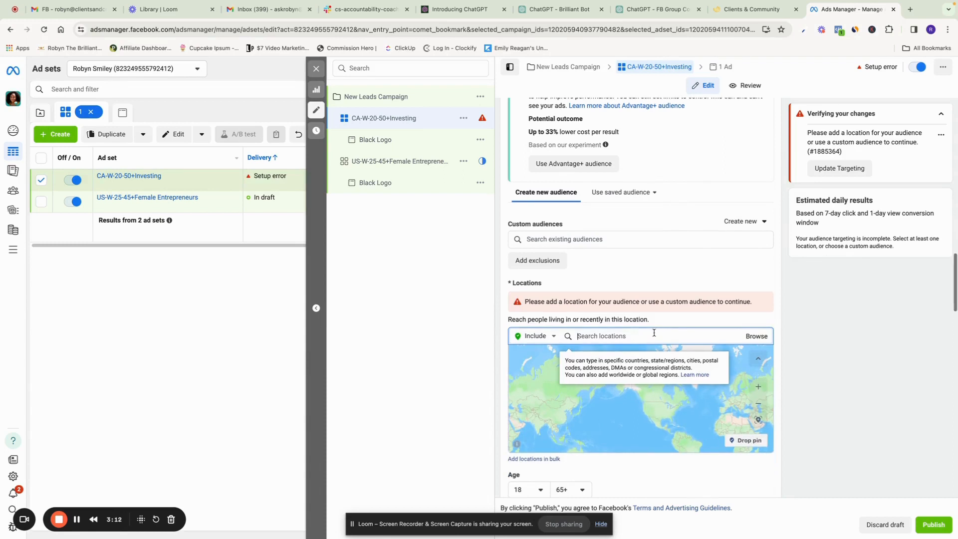
type("can")
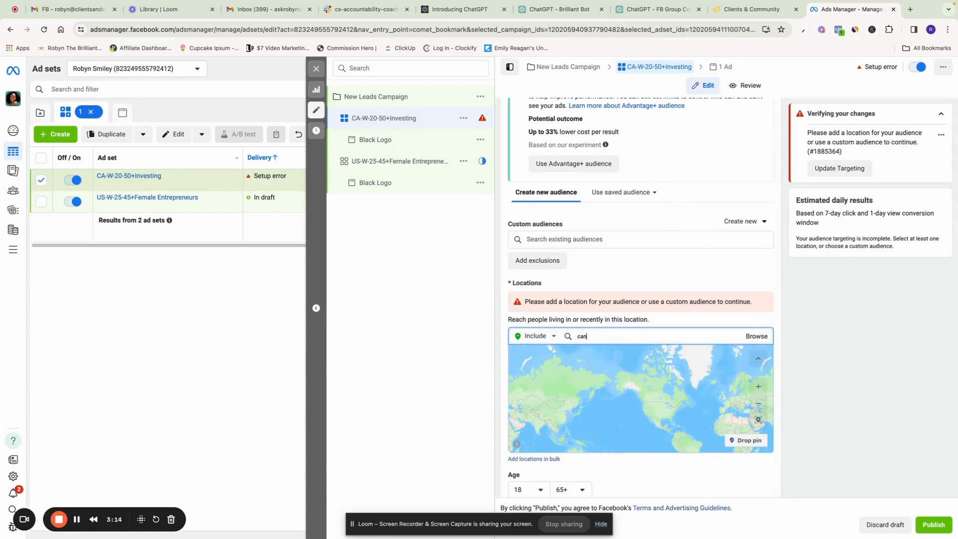
type("a")
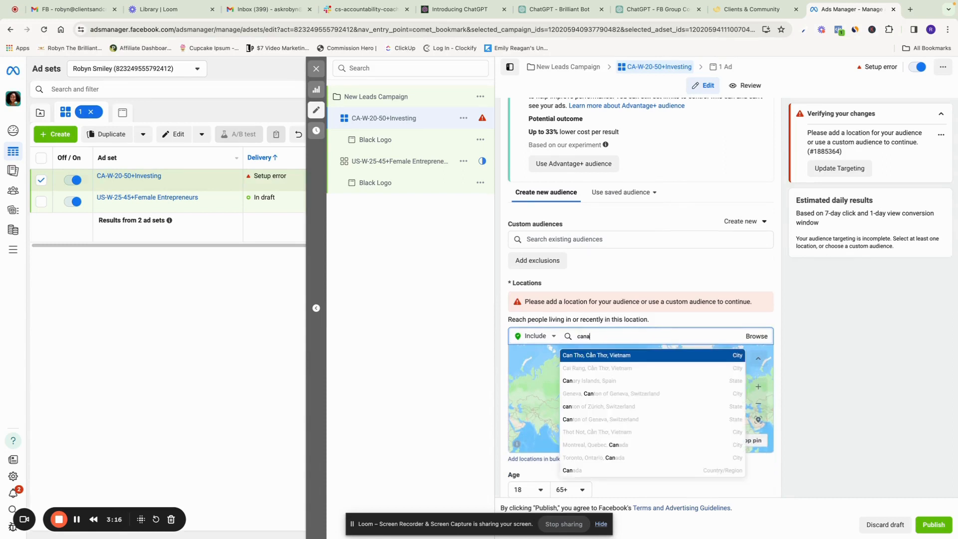
type("da")
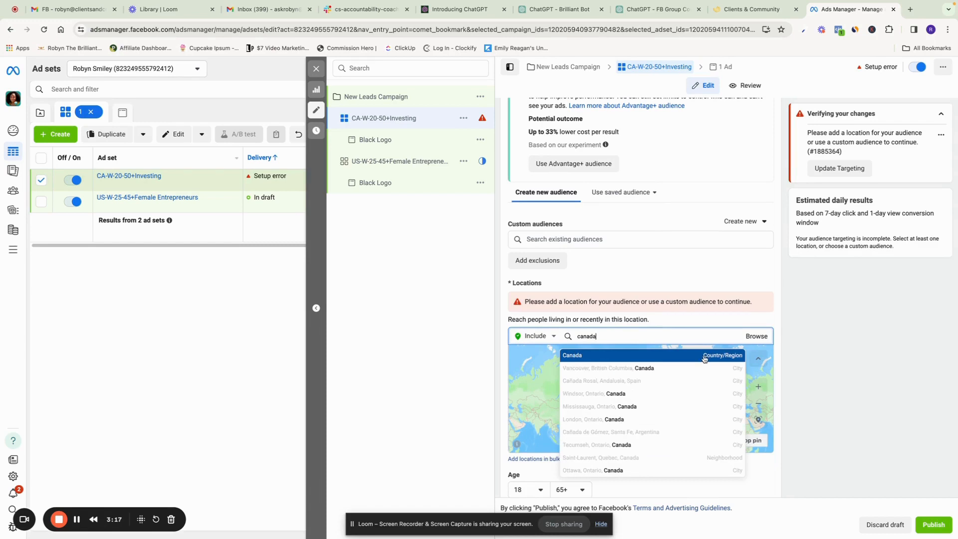
left_click(704, 359)
Set the audience's age range to 20–50.
scroll(699, 383, "down", 3)
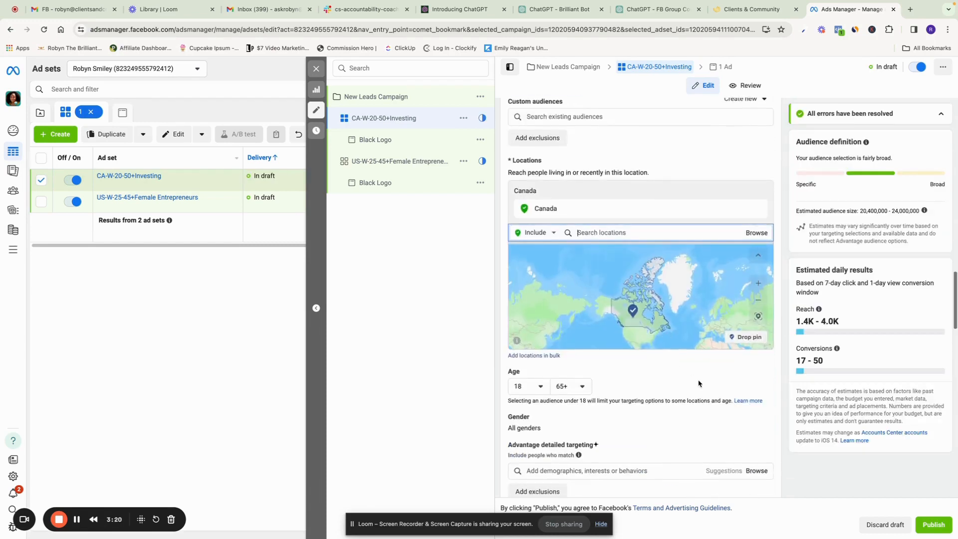
scroll(699, 383, "down", 2)
left_click(540, 322)
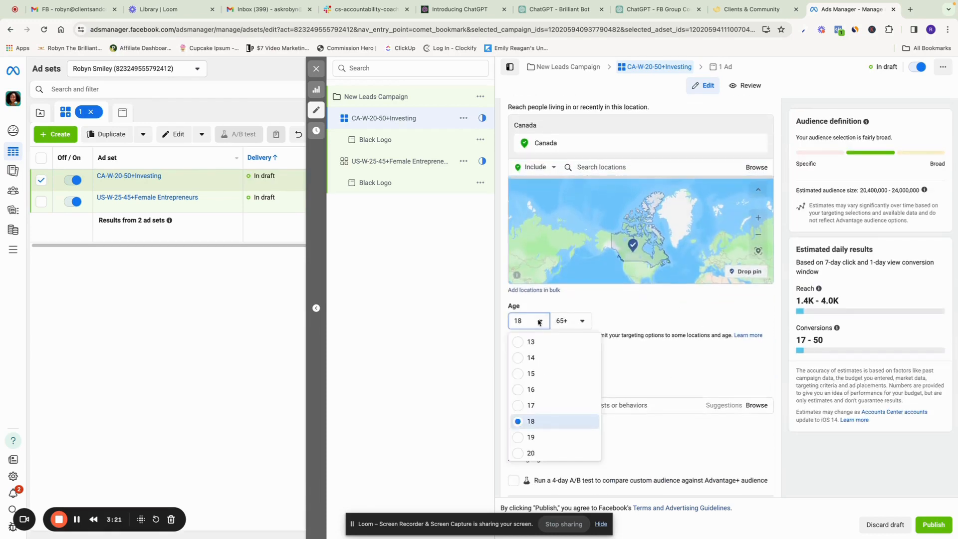
left_click(581, 454)
left_click(582, 321)
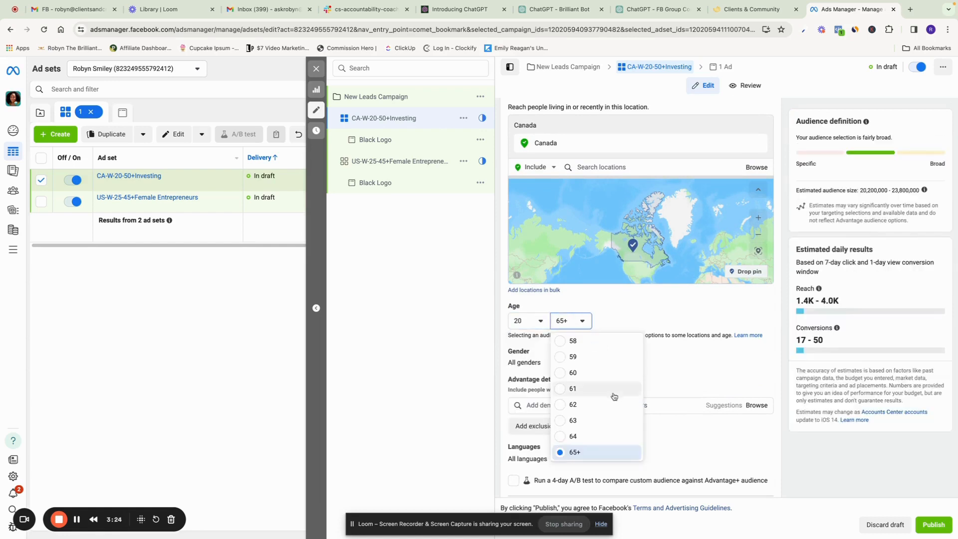
scroll(614, 397, "up", 3)
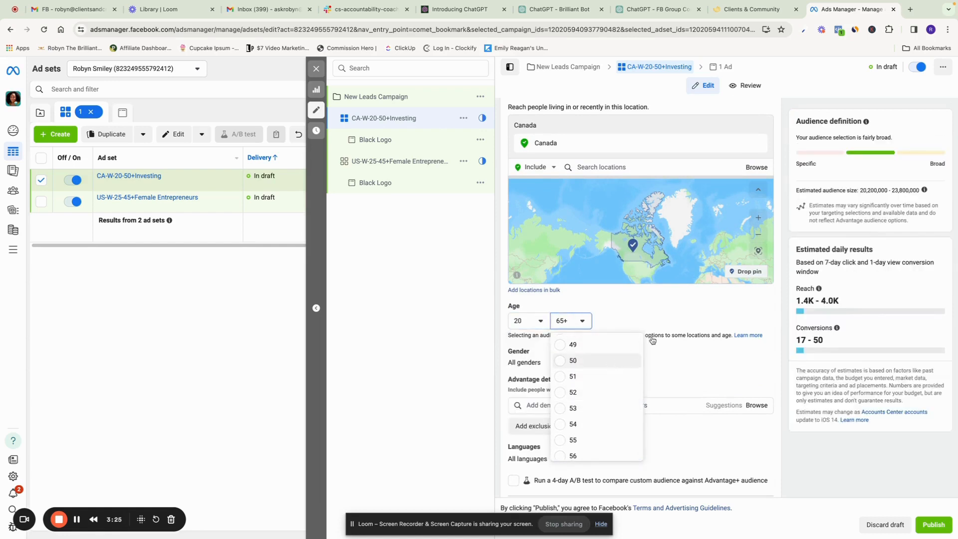
left_click(573, 361)
Restrict the audience's gender to Women.
scroll(687, 325, "down", 3)
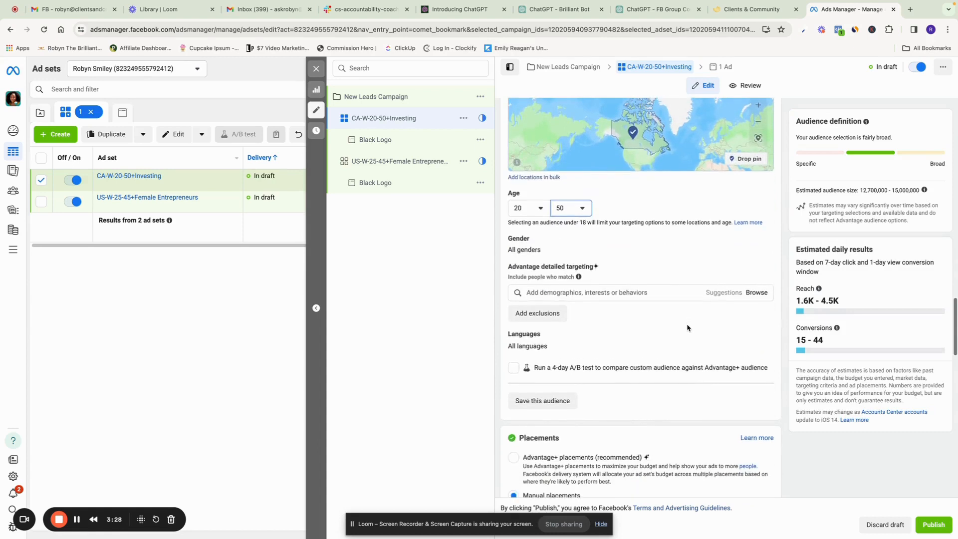
scroll(687, 328, "down", 2)
scroll(737, 211, "up", 1)
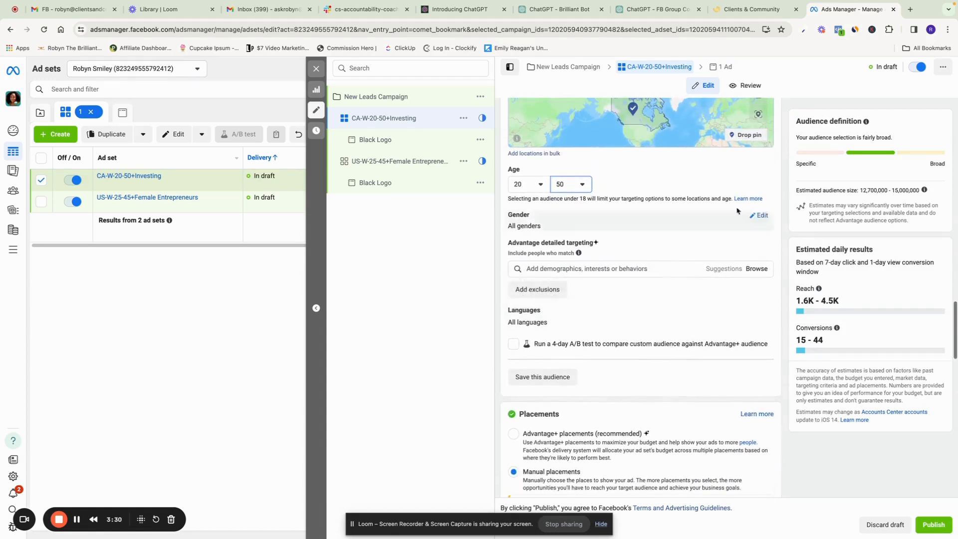
left_click(759, 215)
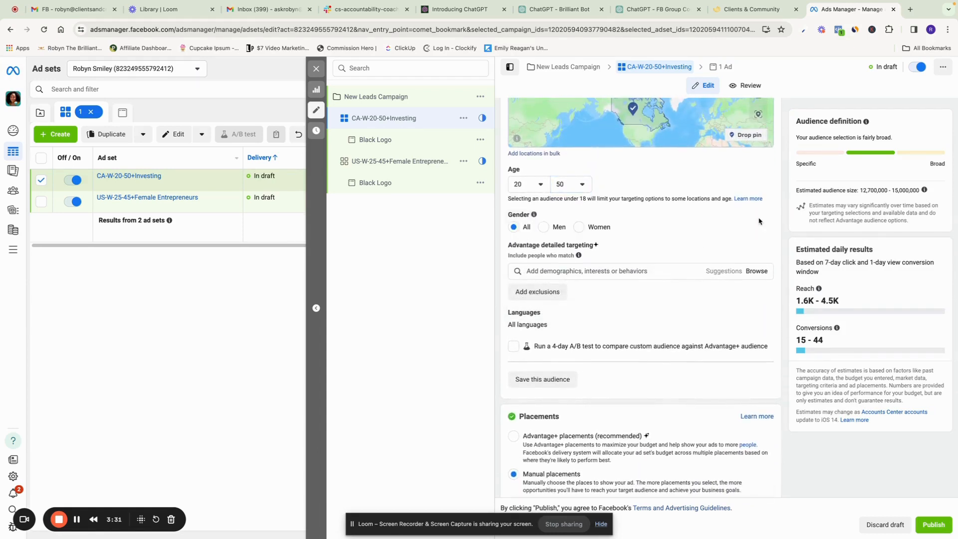
left_click(580, 227)
scroll(698, 303, "down", 1)
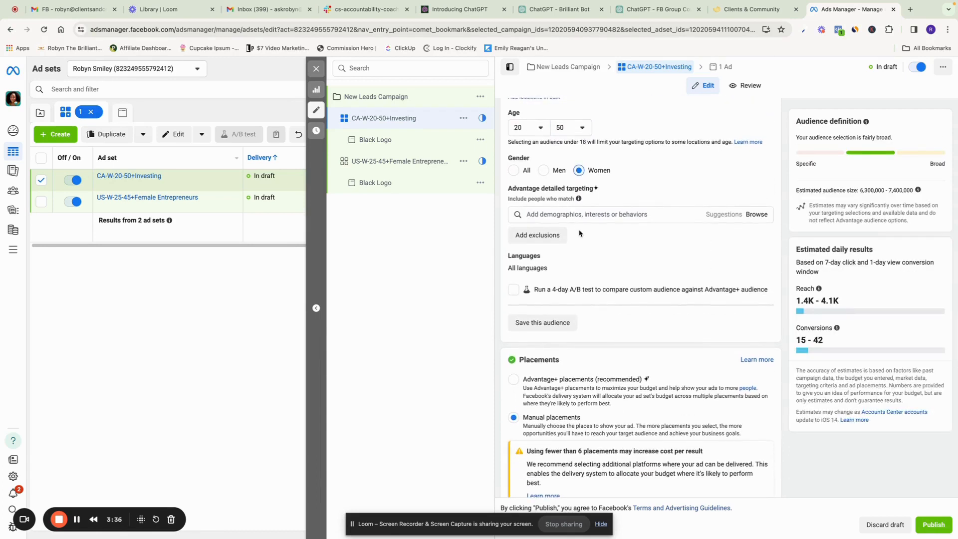
scroll(663, 250, "up", 4)
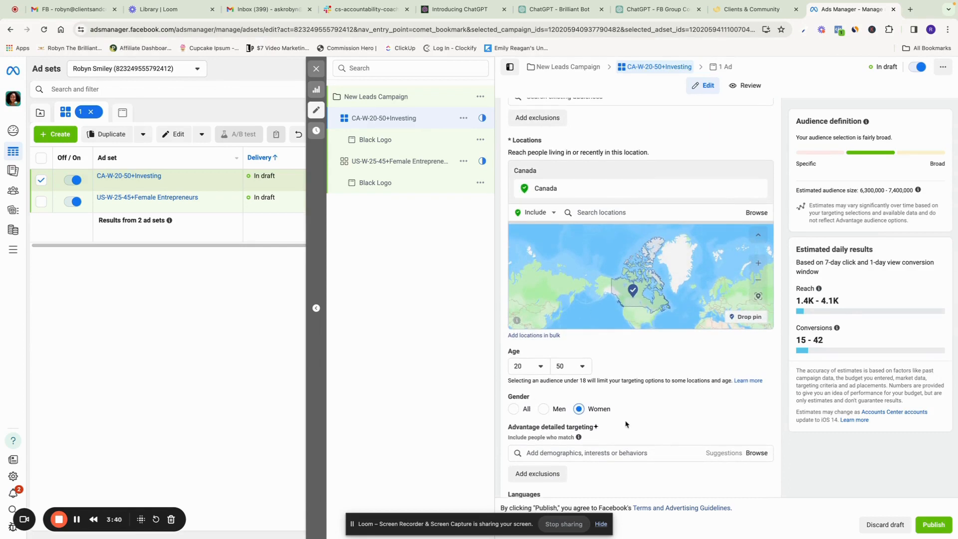
scroll(626, 425, "down", 1)
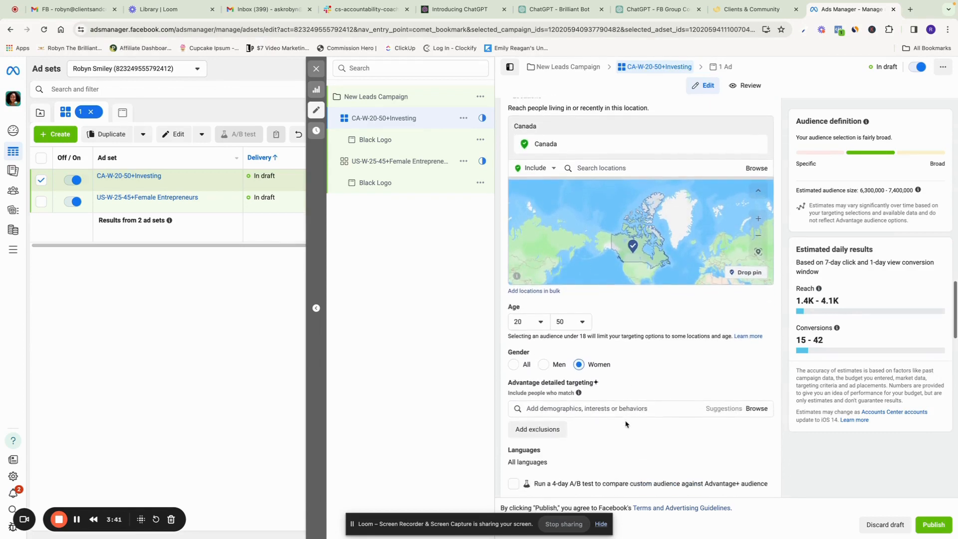
Search the detailed targeting for "investing" and add the interest Investment (business & finance) to the audience.
scroll(626, 424, "down", 1)
left_click(585, 401)
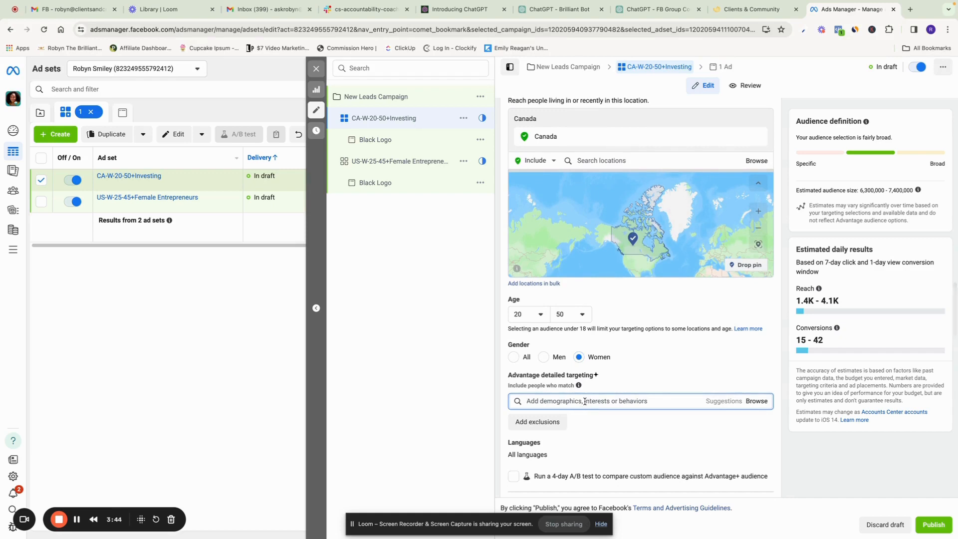
type("investing")
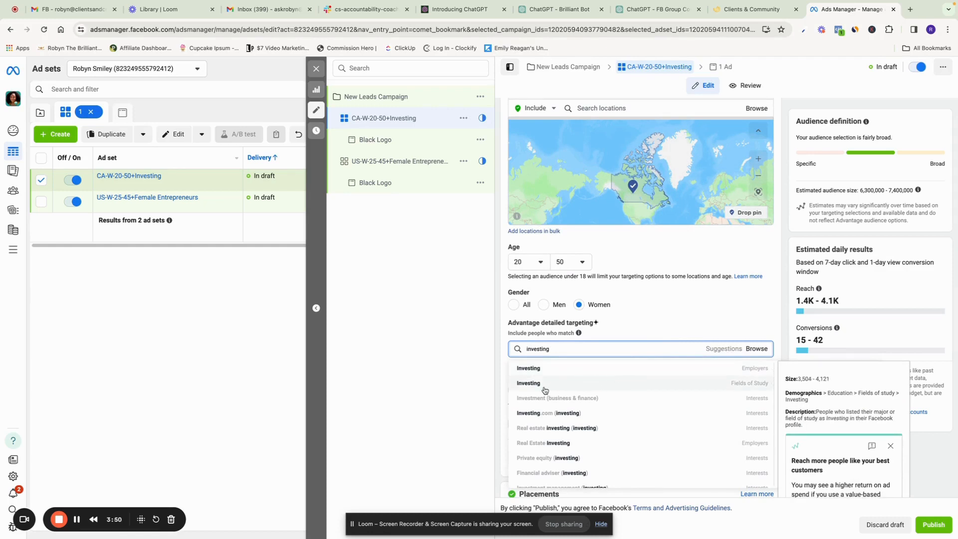
scroll(598, 385, "down", 2)
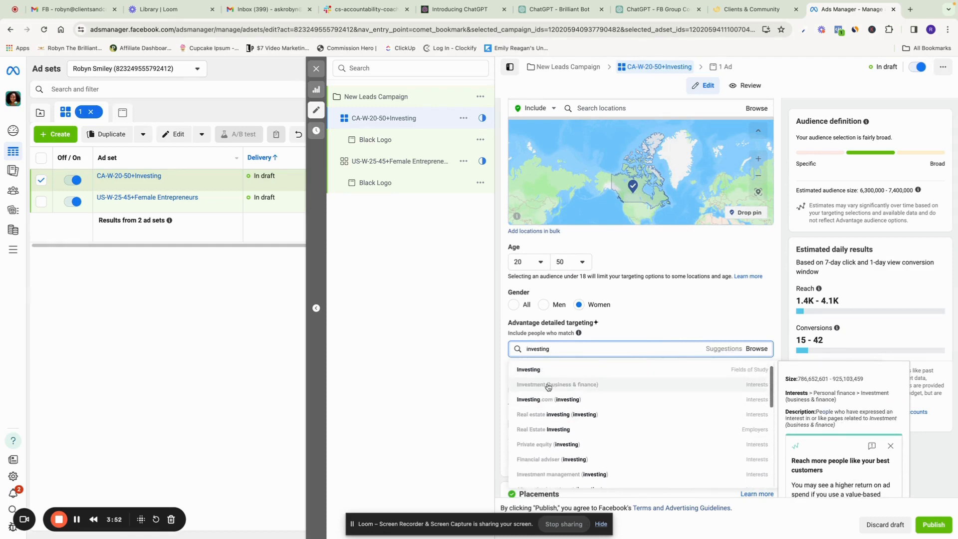
left_click(759, 389)
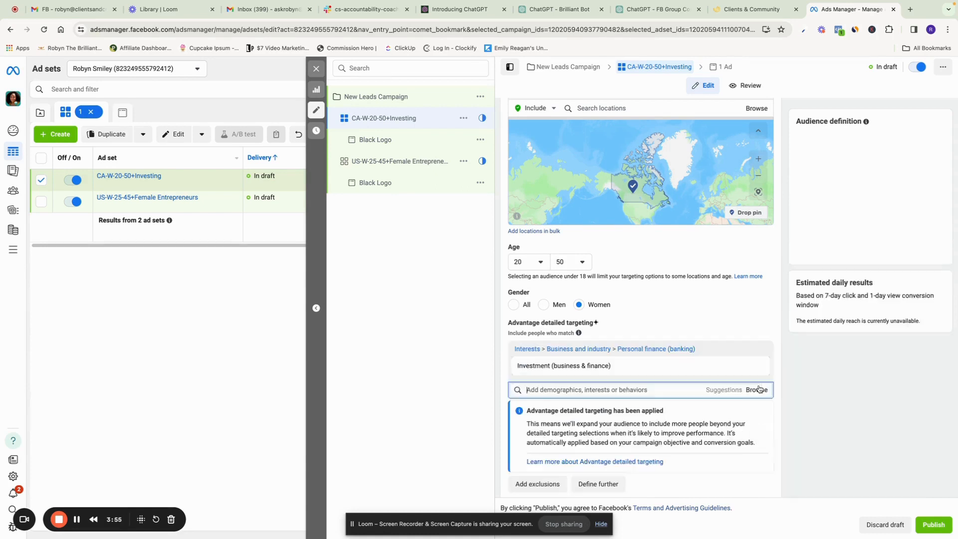
Review the ad set's language, manual placement and platform settings, including the list of individual feed and story placements.
scroll(717, 382, "down", 2)
scroll(714, 383, "down", 3)
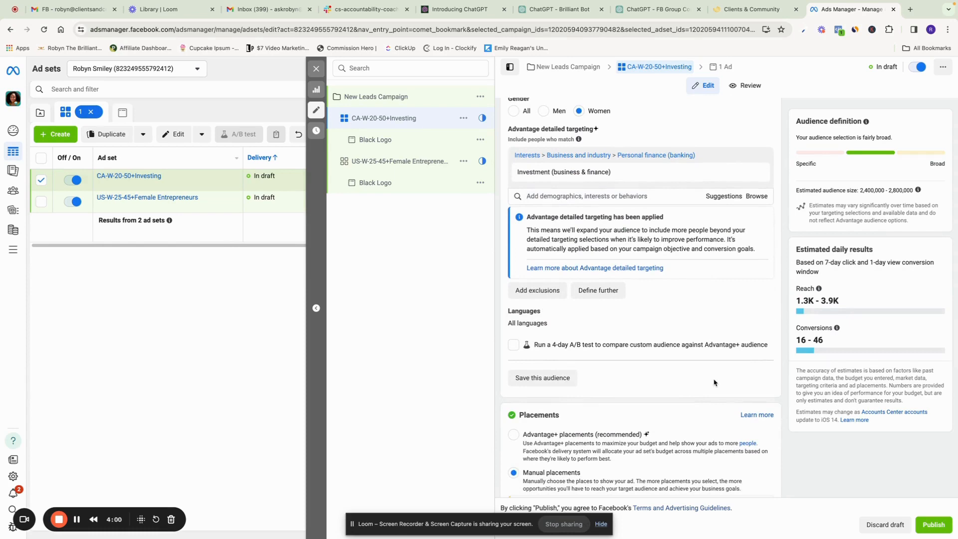
scroll(660, 368, "down", 1)
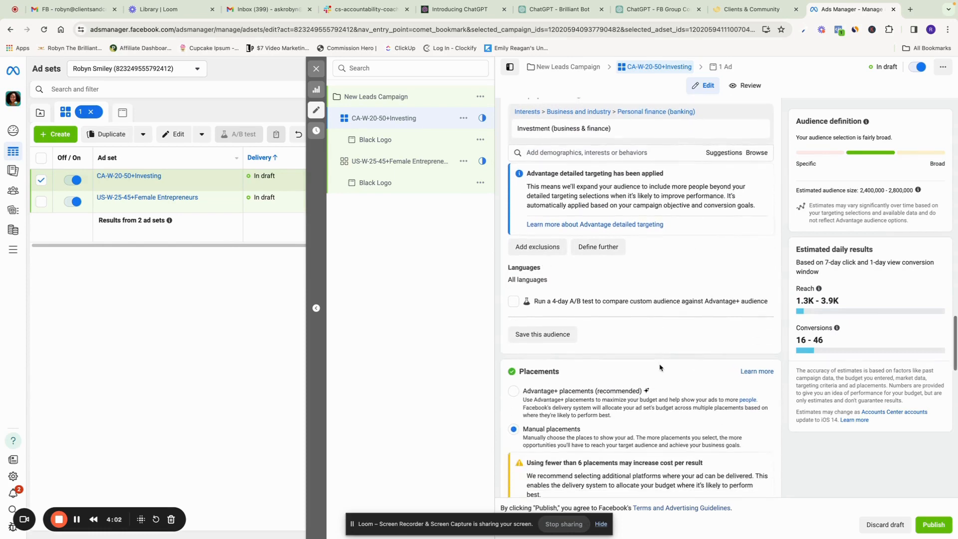
scroll(660, 368, "up", 1)
scroll(659, 369, "down", 1)
scroll(659, 368, "down", 3)
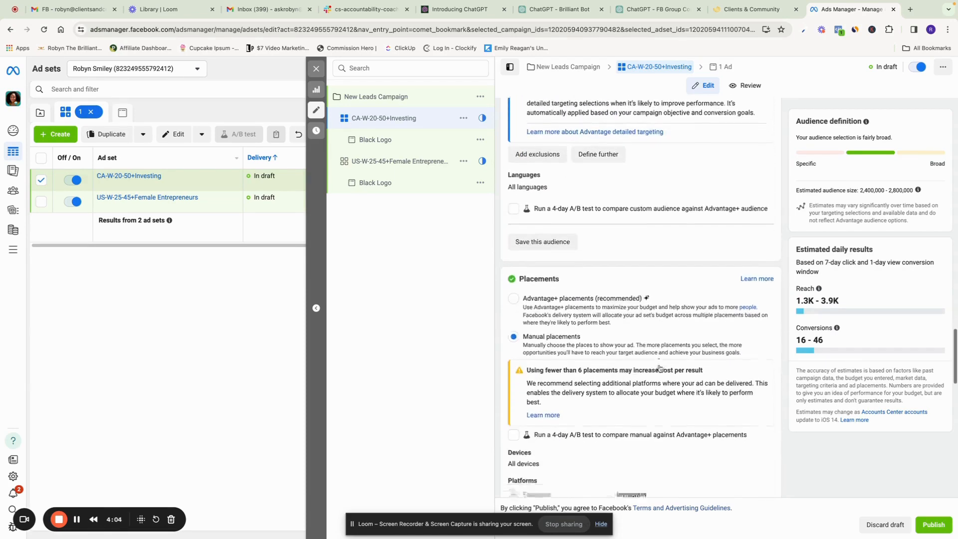
scroll(660, 369, "up", 1)
scroll(659, 368, "down", 2)
scroll(658, 368, "down", 1)
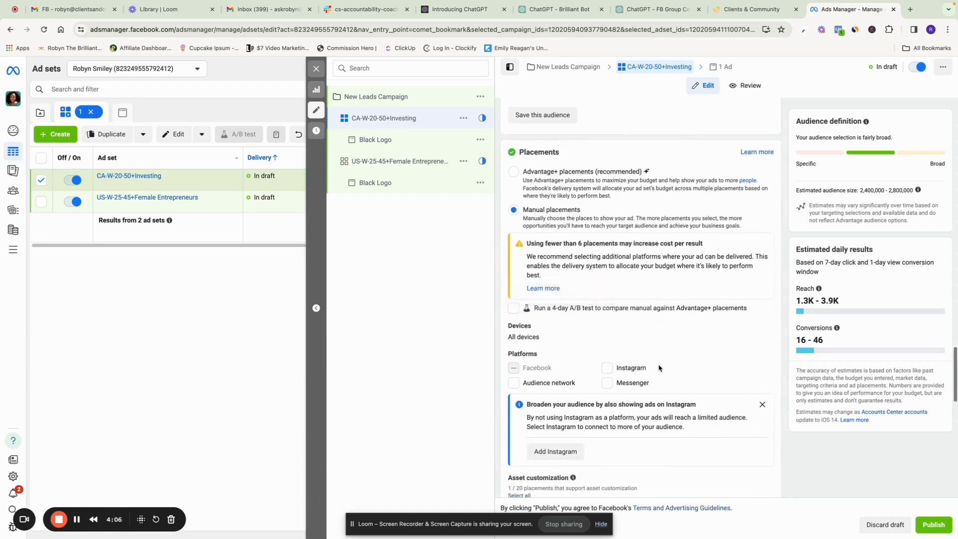
scroll(659, 369, "down", 1)
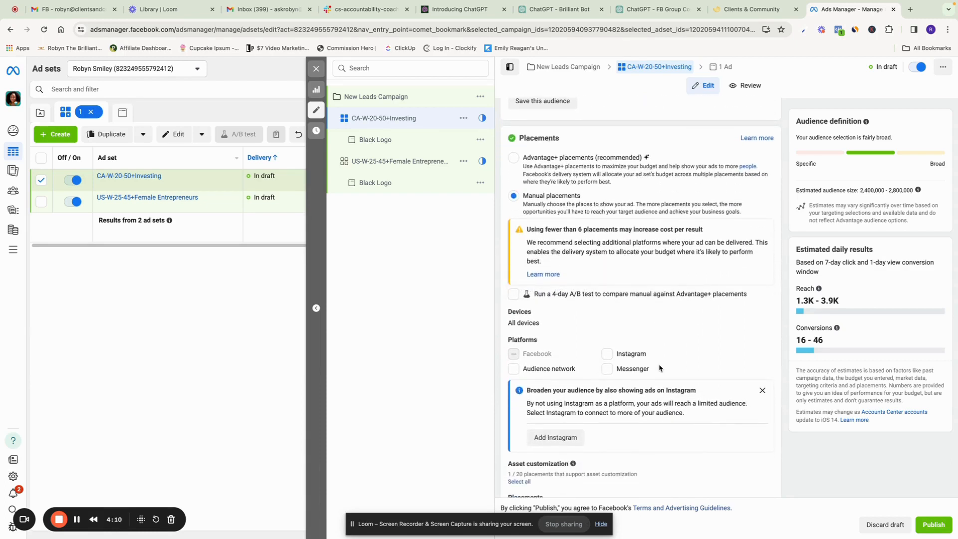
scroll(687, 368, "down", 2)
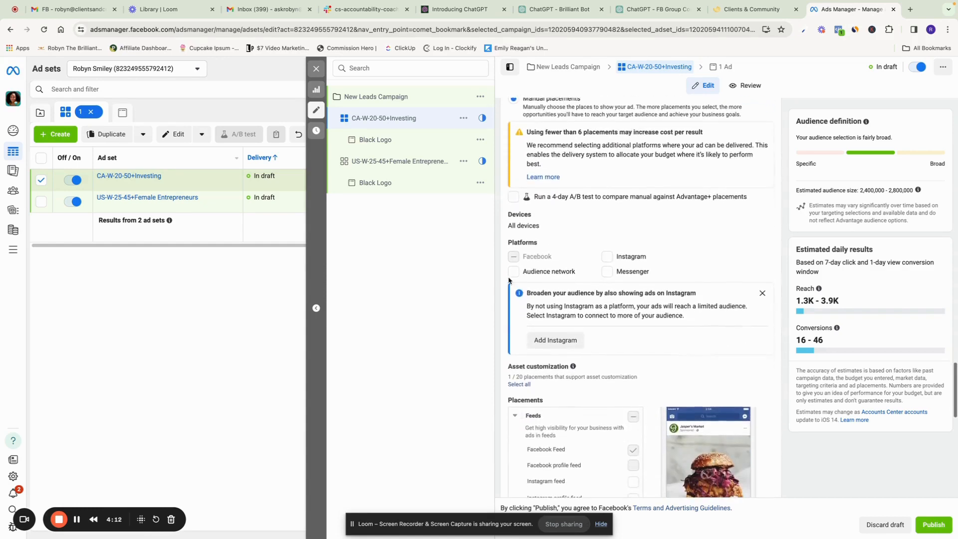
scroll(705, 364, "down", 1)
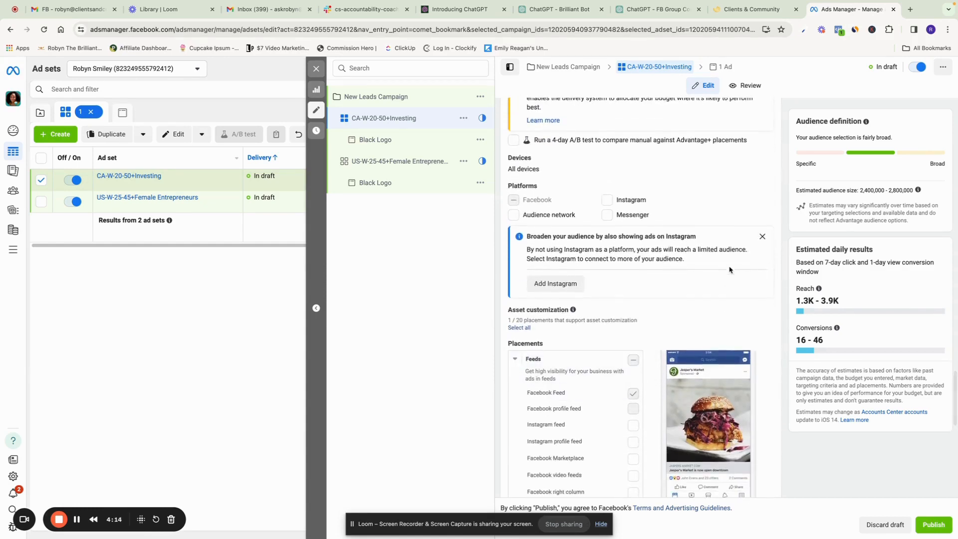
scroll(731, 265, "up", 2)
scroll(731, 265, "down", 6)
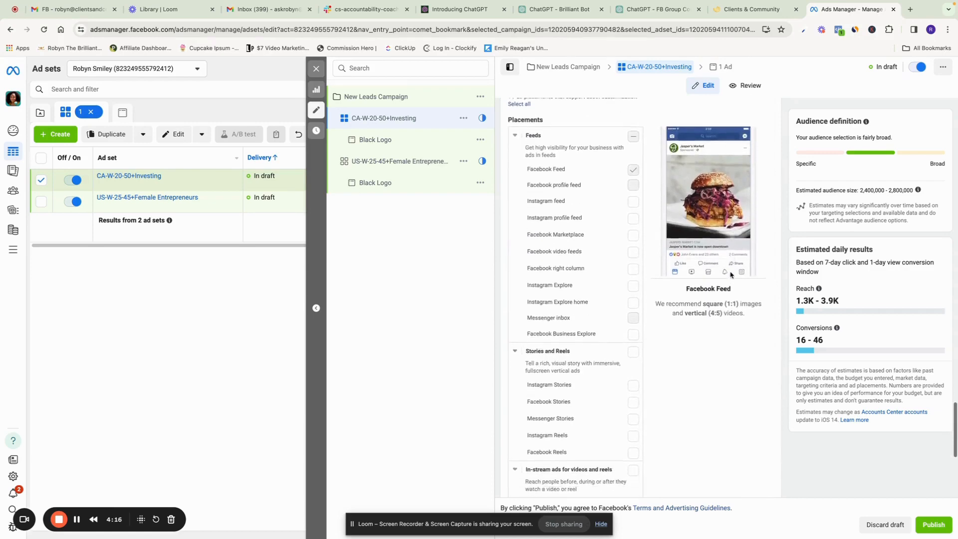
Look over the whole CA-W-20-50+Investing ad set, from its name and conversion settings through budget, audience and placements.
scroll(731, 274, "up", 15)
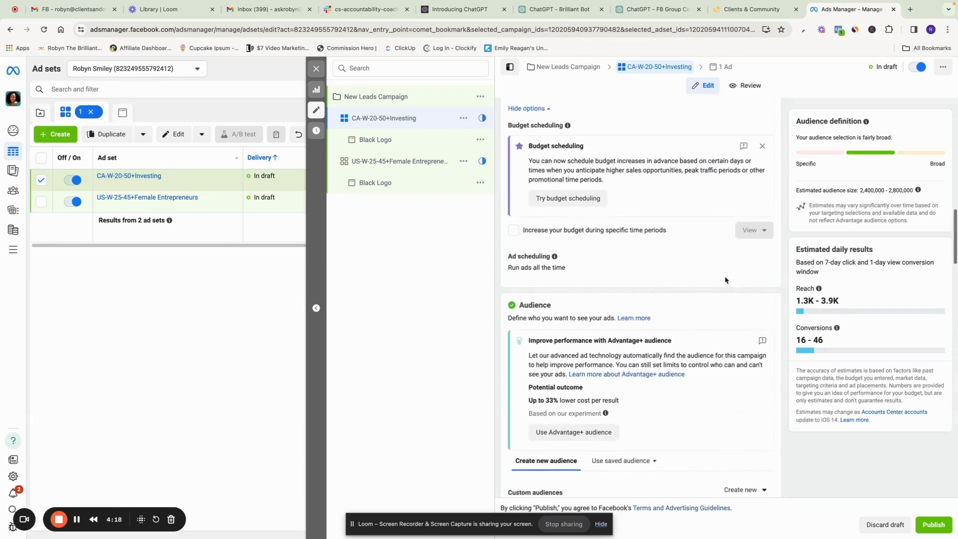
scroll(726, 280, "up", 10)
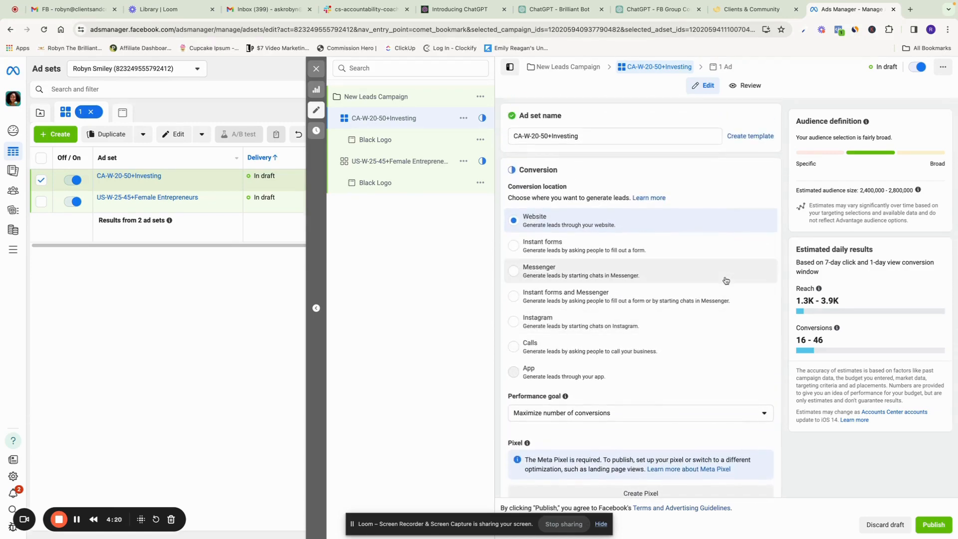
scroll(726, 280, "down", 10)
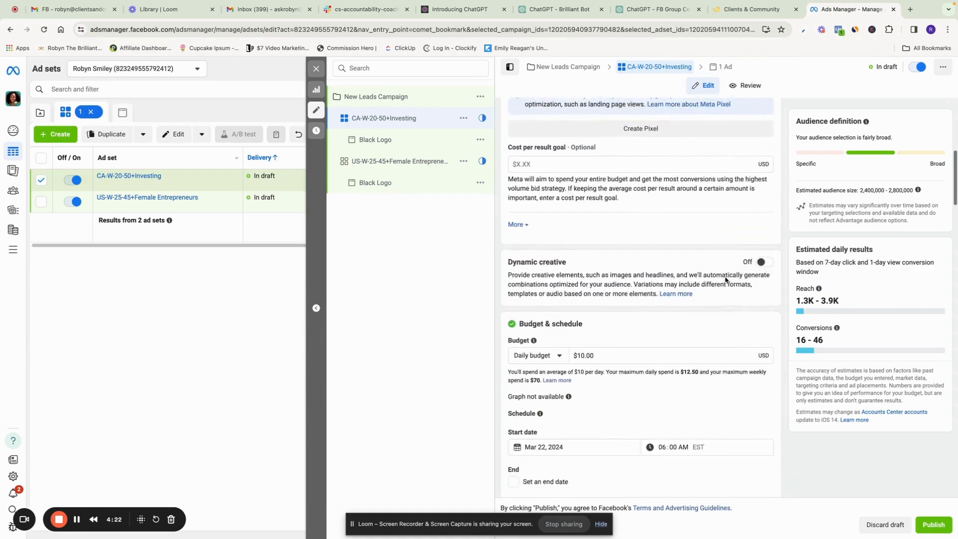
scroll(725, 276, "up", 2)
scroll(725, 278, "down", 10)
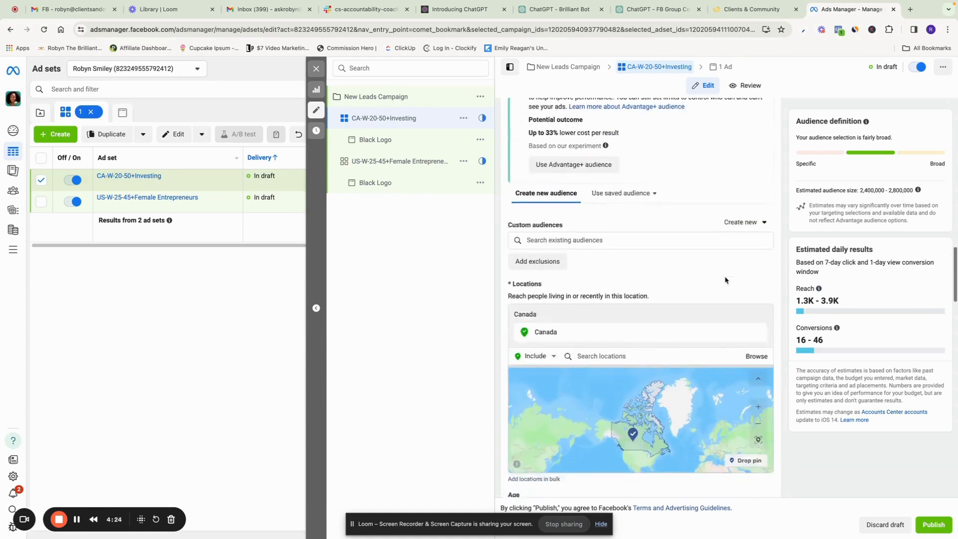
scroll(725, 280, "down", 15)
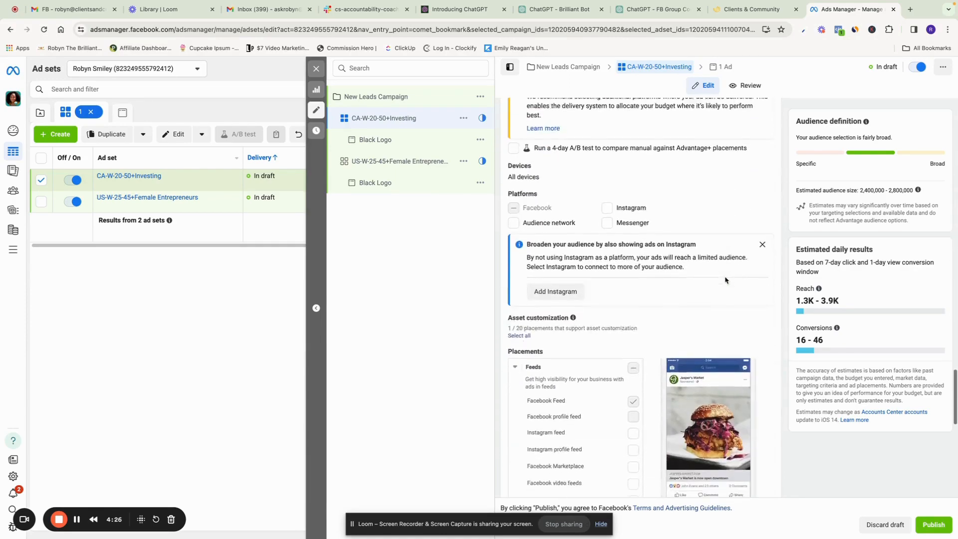
scroll(725, 280, "down", 10)
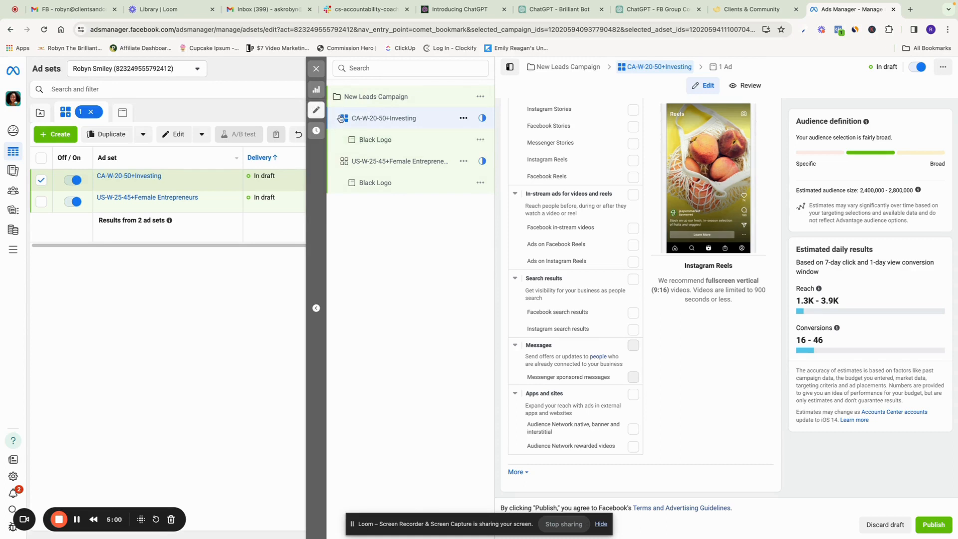
Quickly duplicate the Black Logo ad in the CA-W-20-50+Investing ad set and rename the copy Pink.
left_click(371, 140)
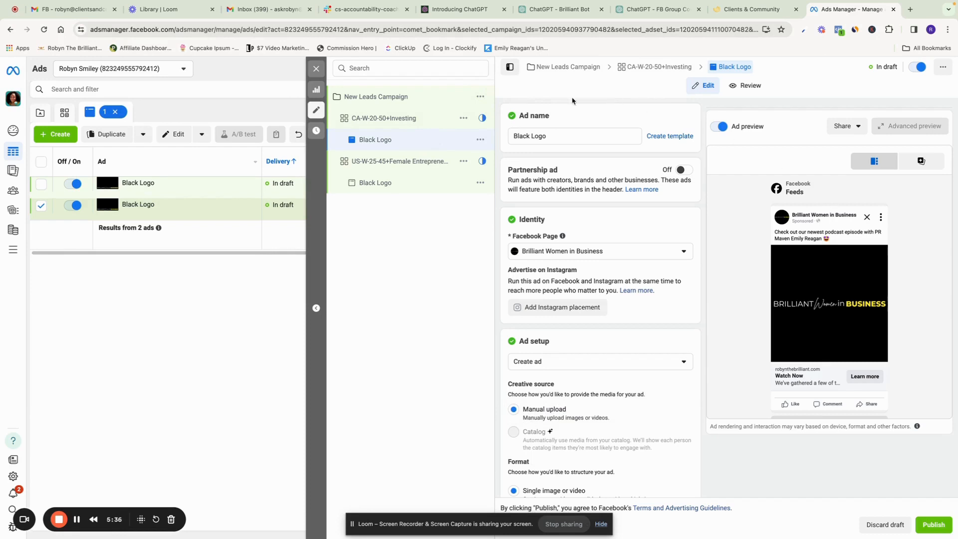
left_click(481, 141)
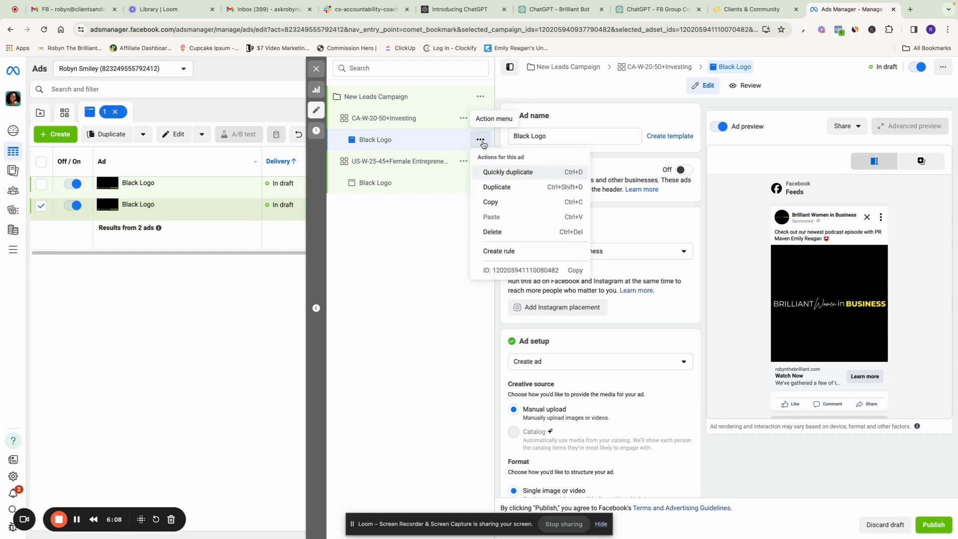
left_click(509, 172)
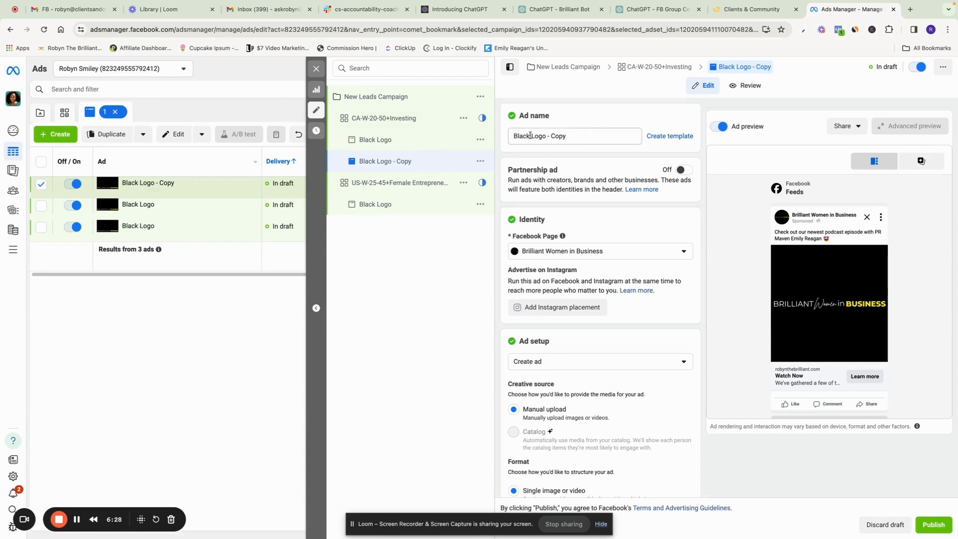
left_click_drag(601, 136, 502, 171)
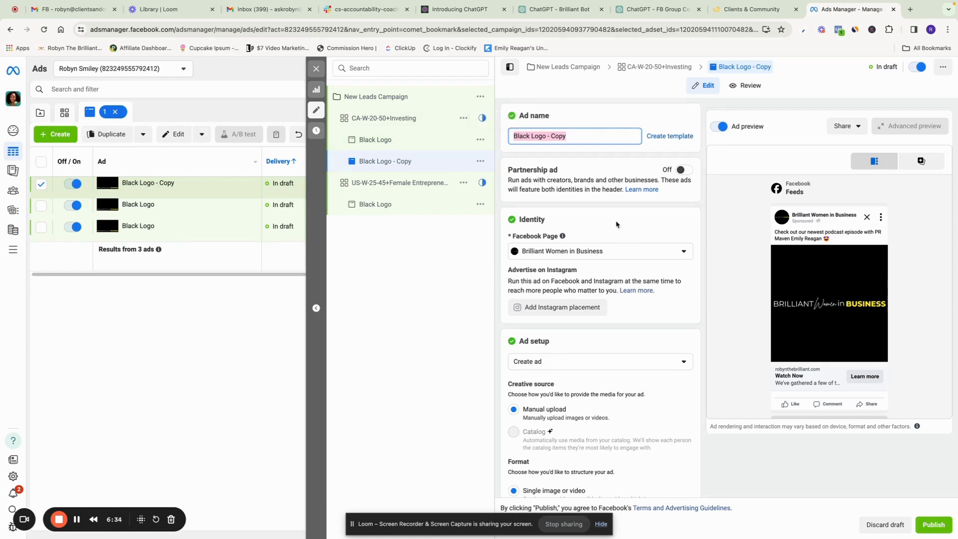
type("Pink")
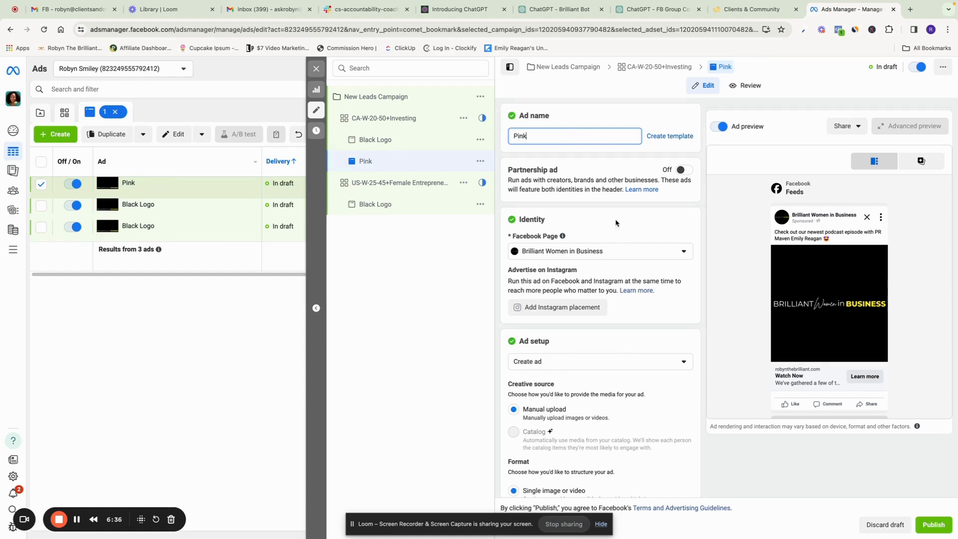
Remove the existing black logo image from the Pink ad's creative media.
scroll(623, 281, "down", 5)
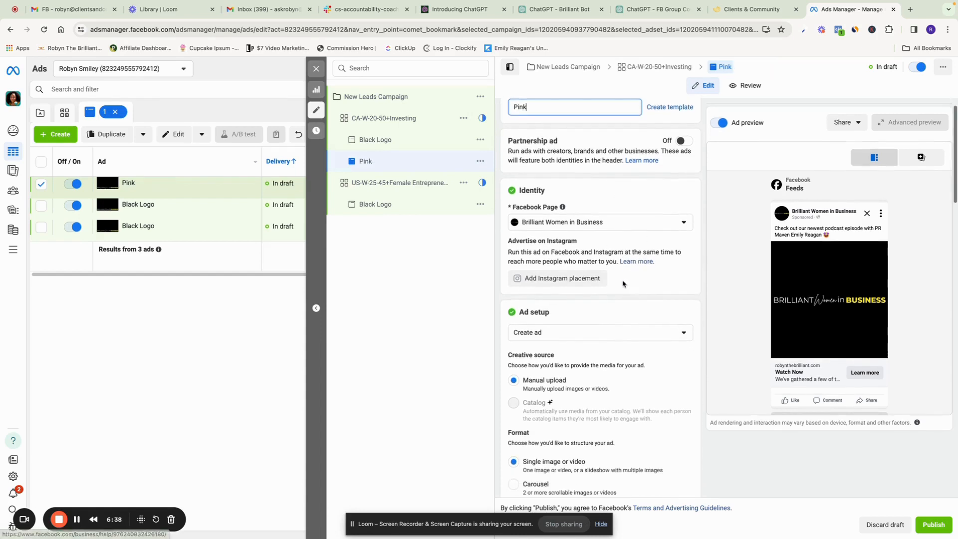
scroll(623, 281, "down", 3)
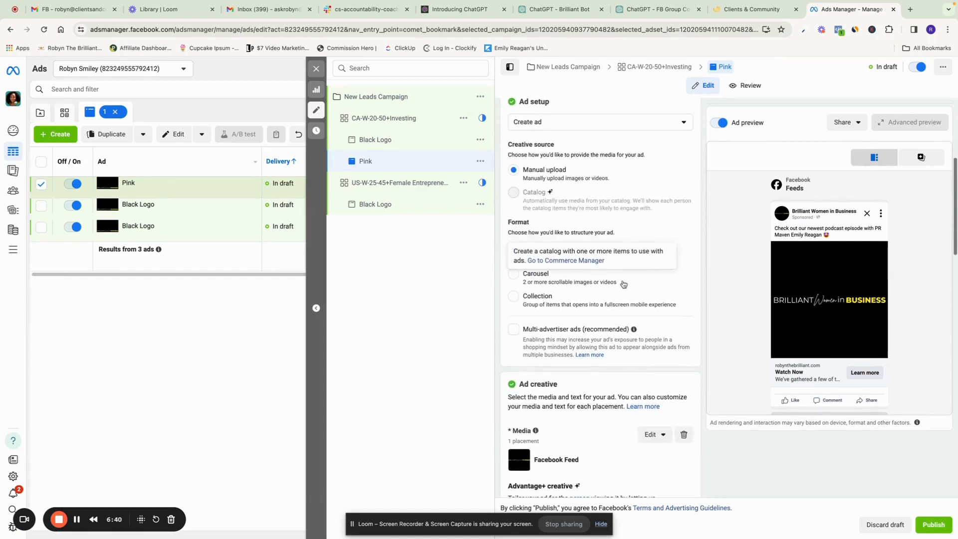
scroll(649, 289, "down", 1)
scroll(650, 289, "down", 1)
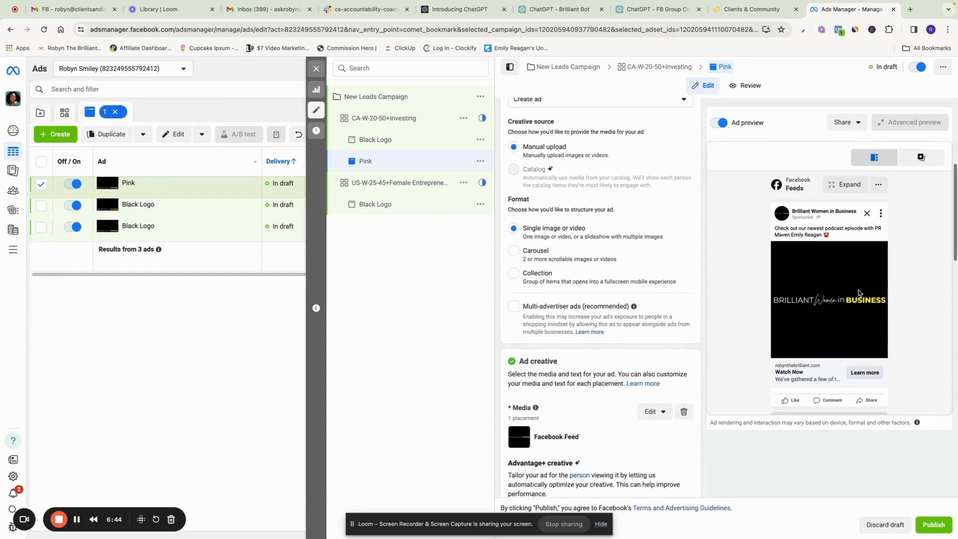
scroll(648, 293, "down", 3)
scroll(648, 293, "down", 4)
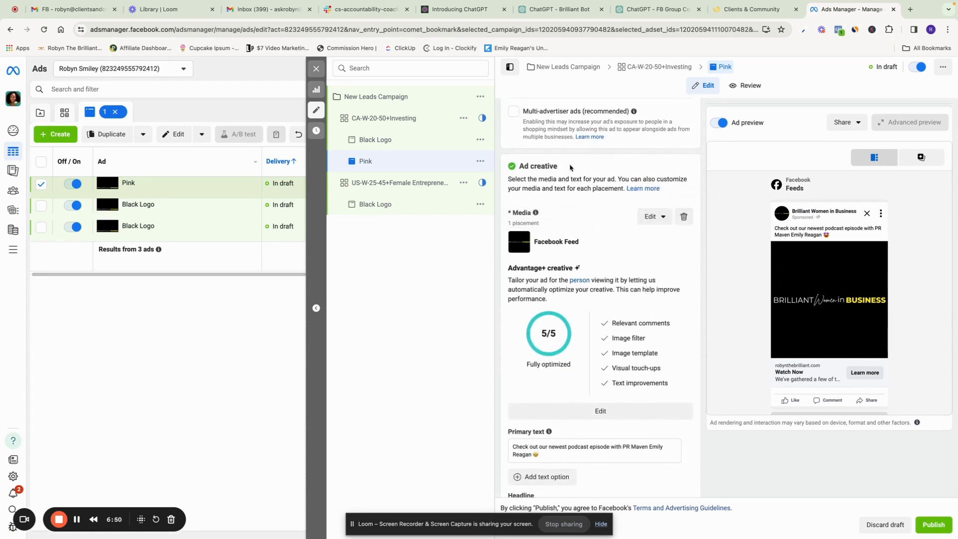
left_click_drag(573, 168, 515, 168)
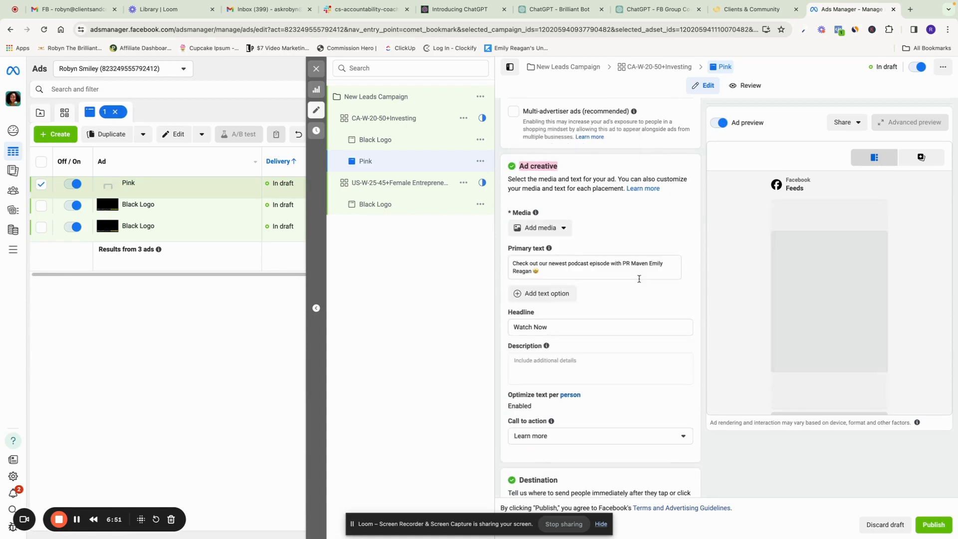
Add the 1920 × 1080 Digital Marketing Services account image to the Pink ad, keeping the suggested feed crop.
left_click(559, 228)
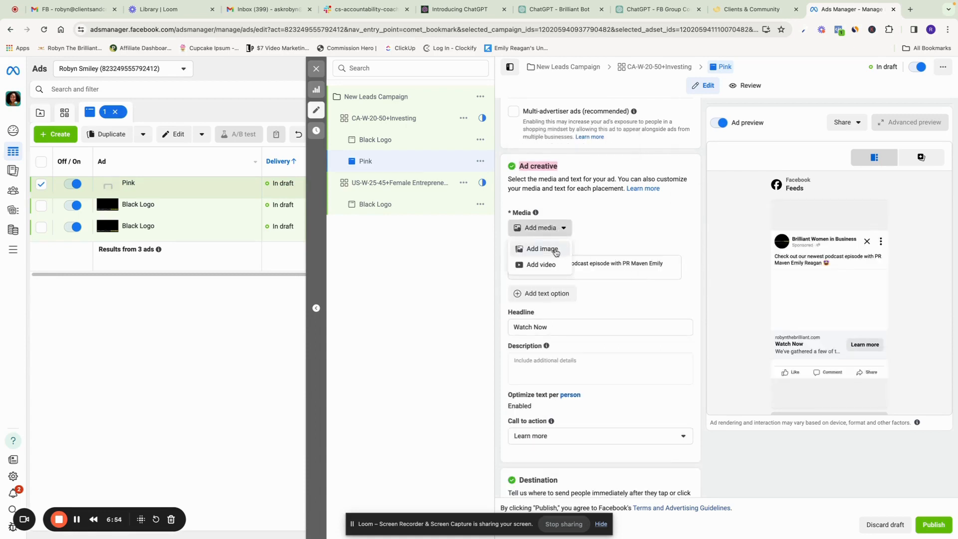
left_click(544, 249)
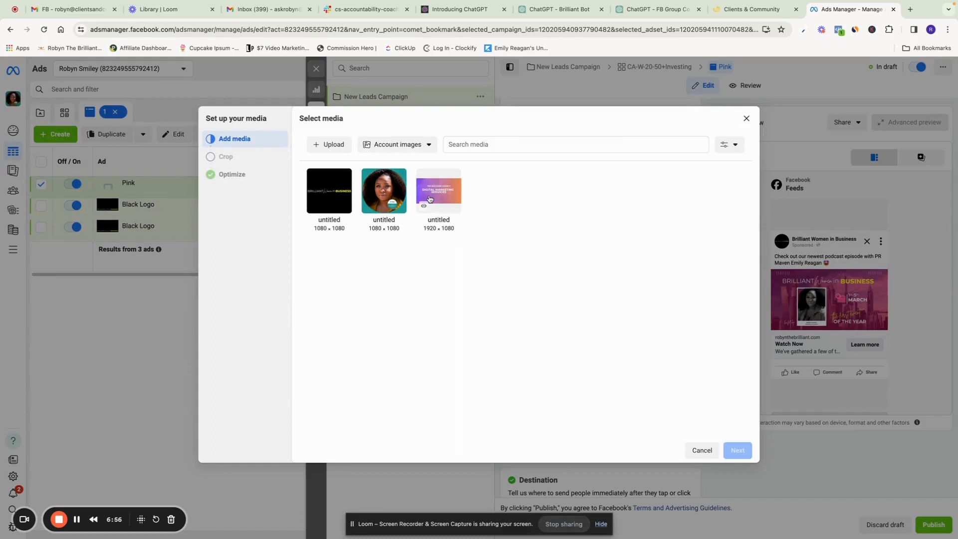
left_click(428, 201)
left_click(738, 450)
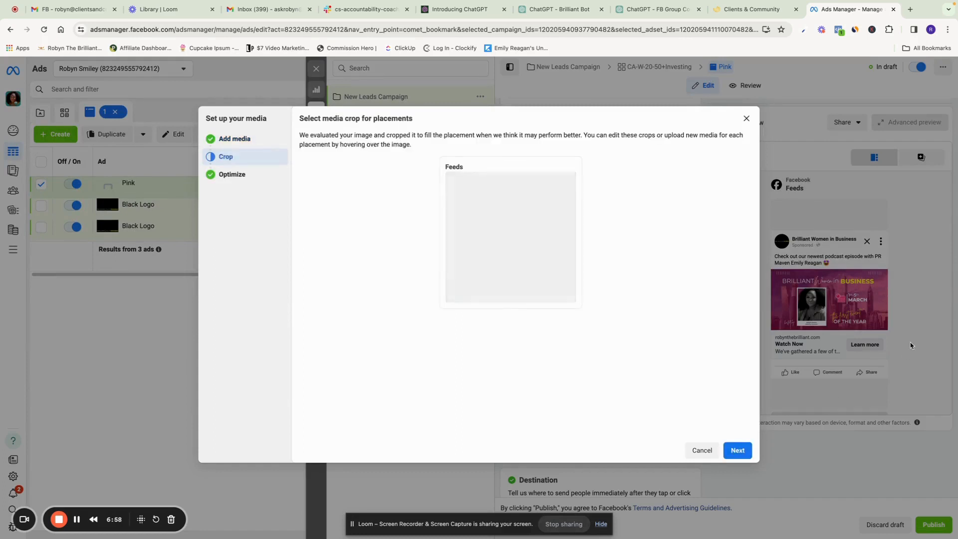
left_click(738, 450)
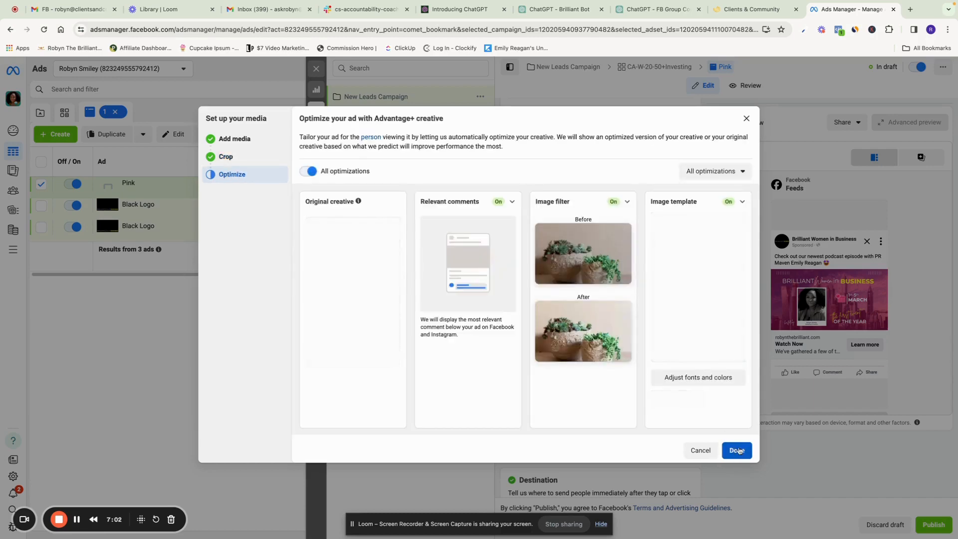
Turn off all Advantage+ creative optimizations for the new image and finish the media setup.
scroll(336, 182, "down", 2)
scroll(314, 134, "up", 2)
left_click(305, 171)
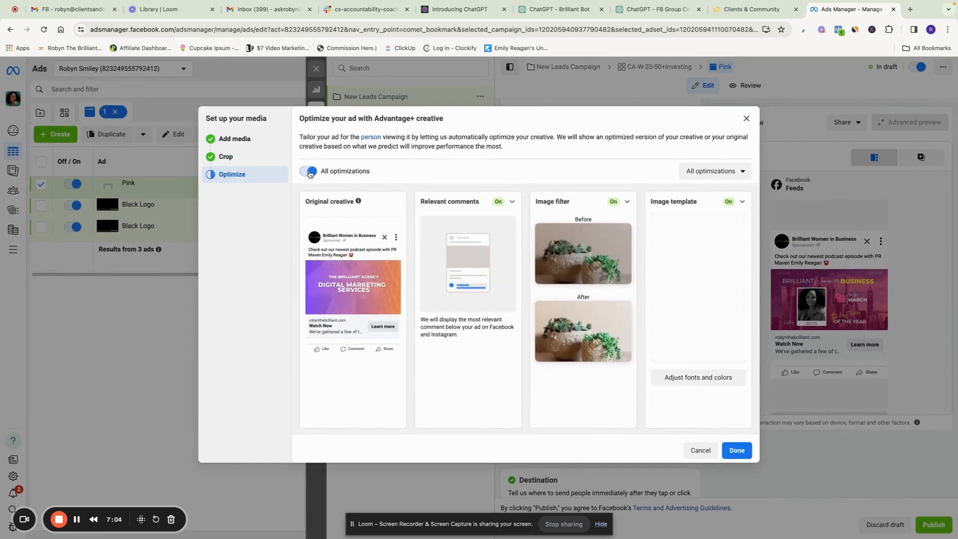
left_click(737, 451)
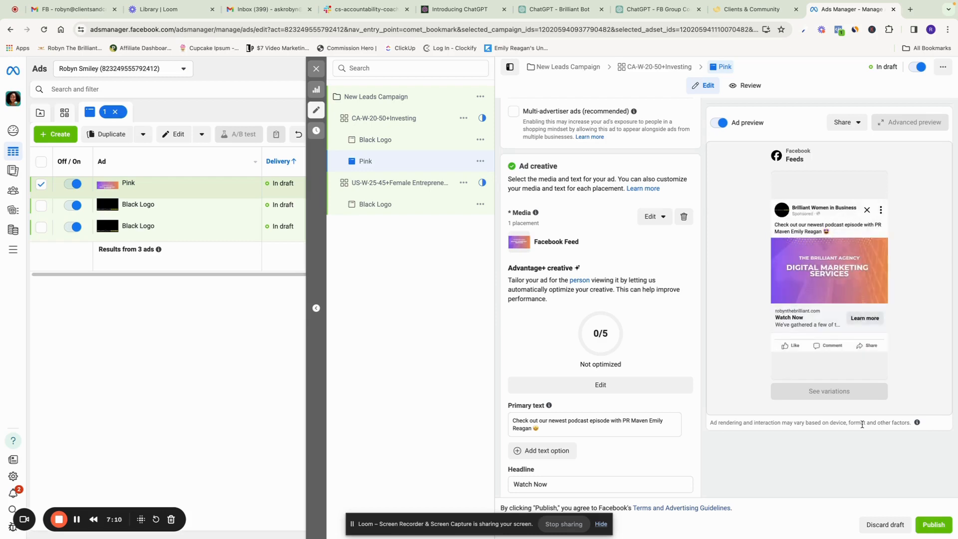
scroll(582, 253, "down", 3)
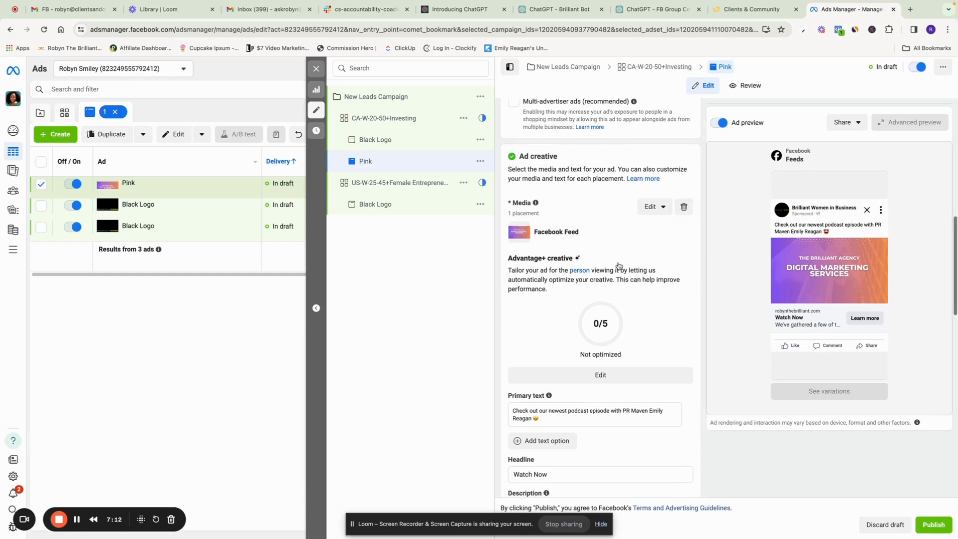
scroll(618, 283, "down", 1)
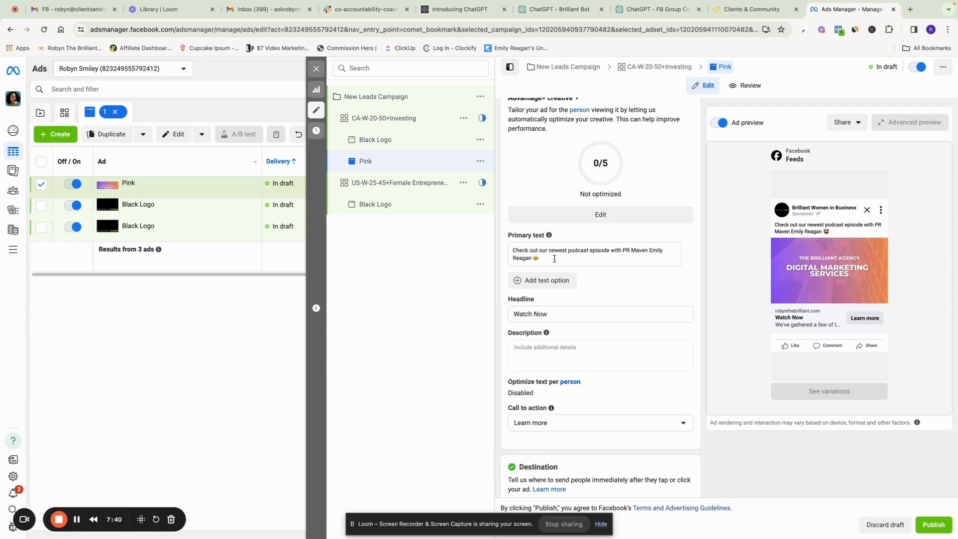
left_click_drag(553, 258, 513, 245)
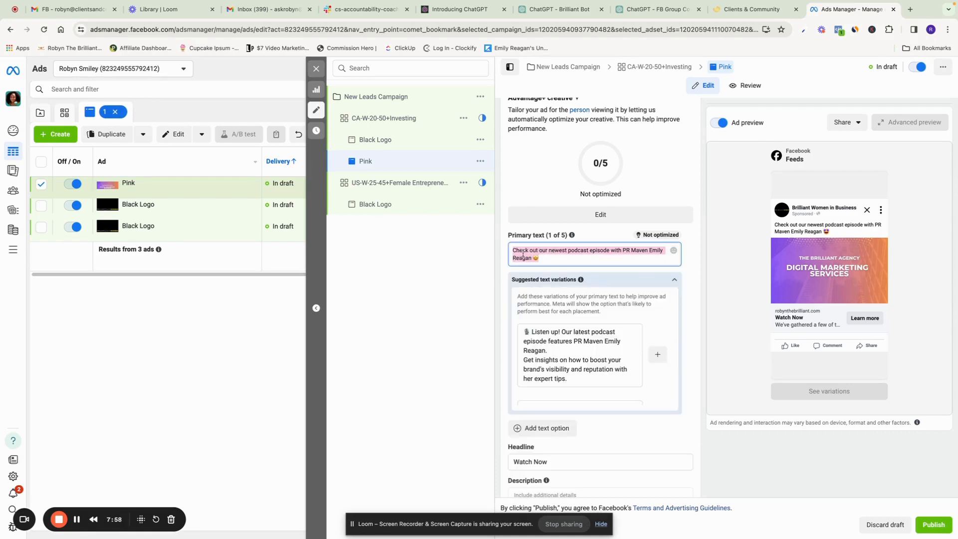
left_click(675, 280)
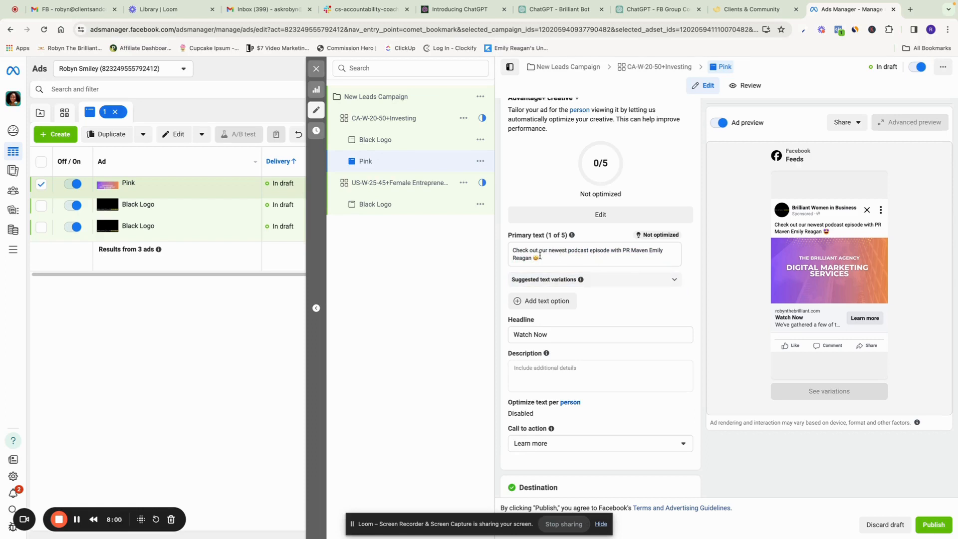
left_click(547, 301)
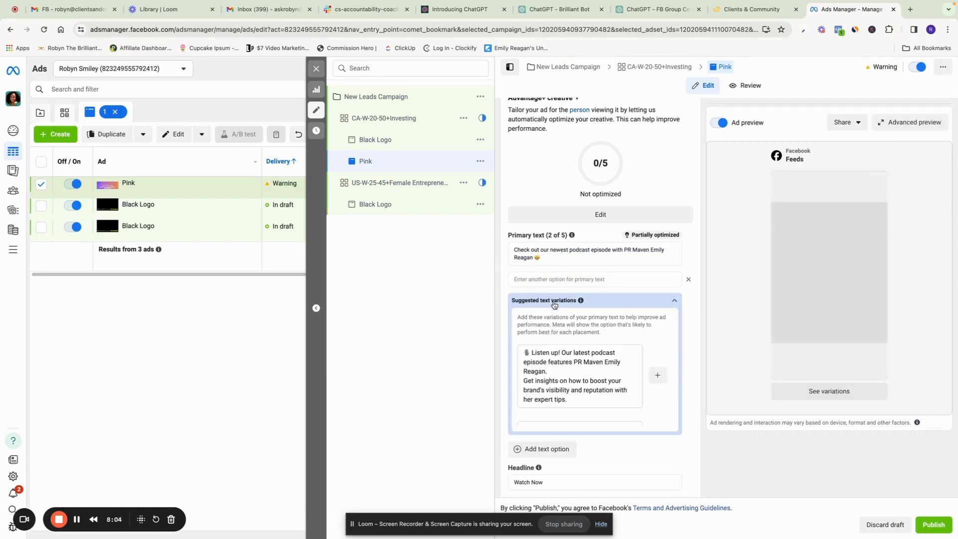
left_click(689, 278)
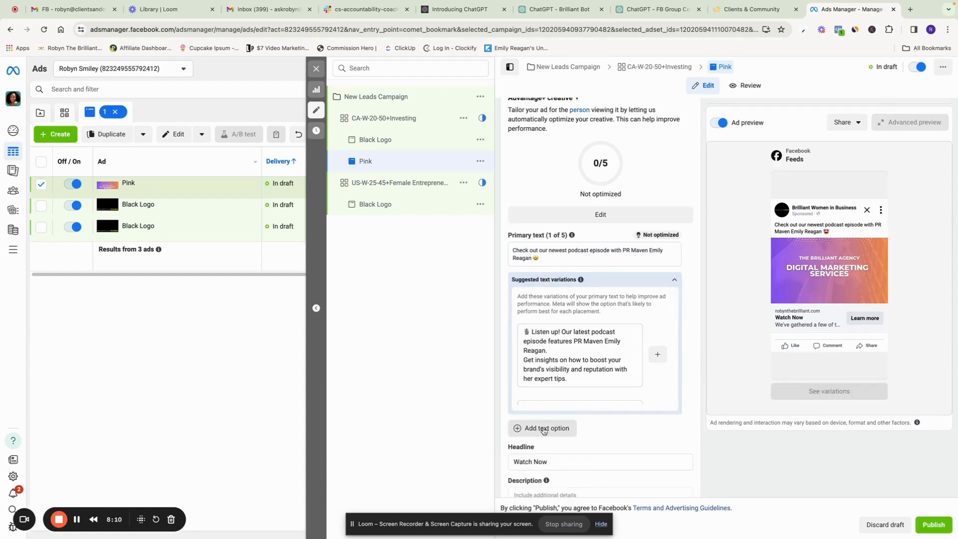
Add a second primary text option reading "Here's option 2" to the Pink ad and collapse the suggested text variations.
scroll(584, 345, "down", 3)
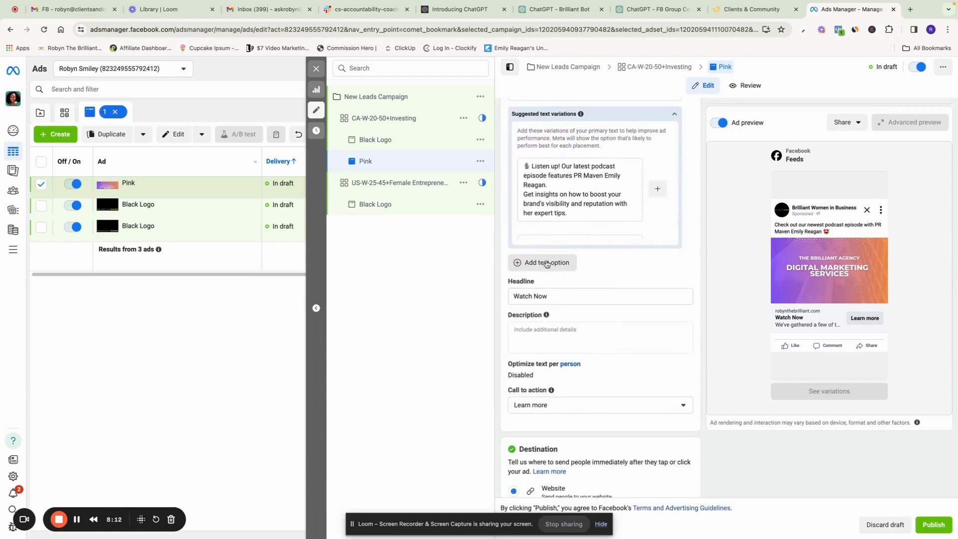
left_click(550, 263)
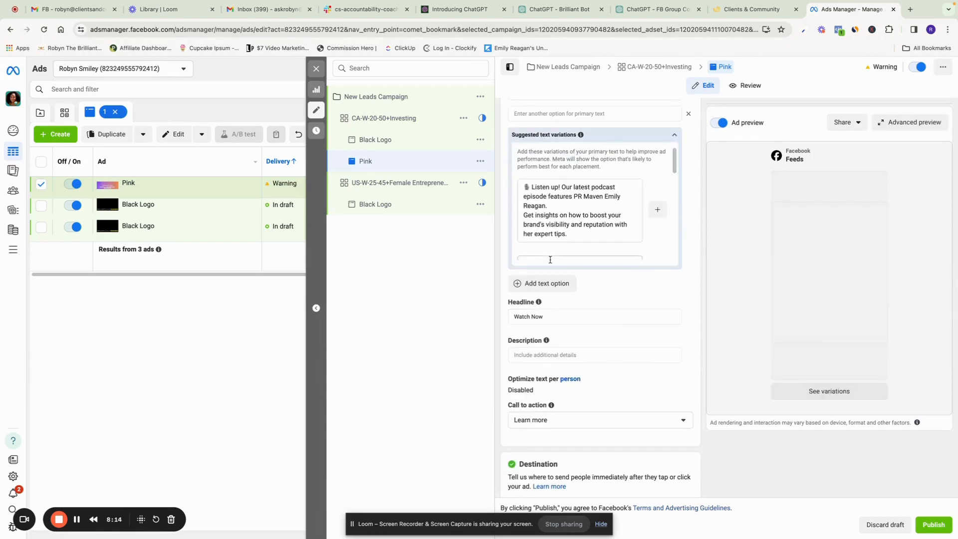
scroll(549, 150, "up", 2)
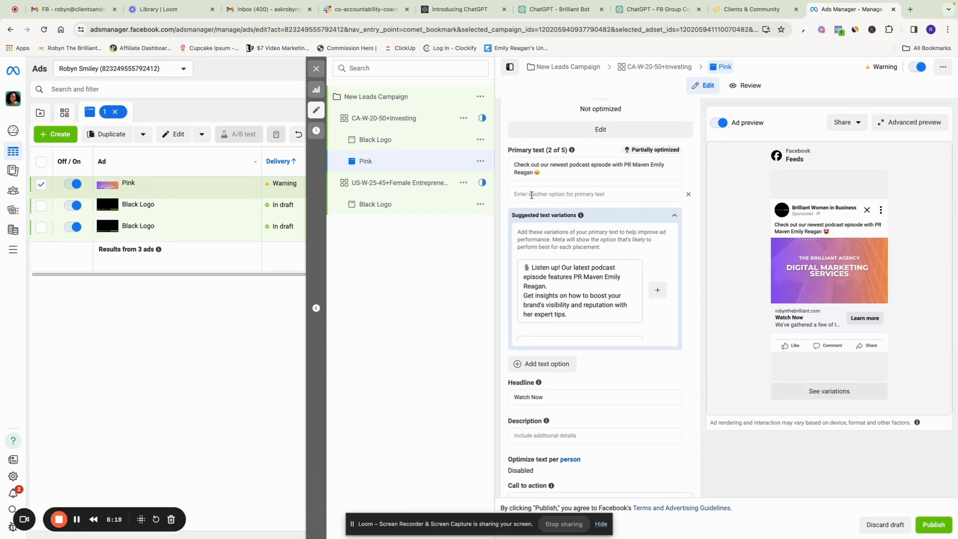
left_click(607, 195)
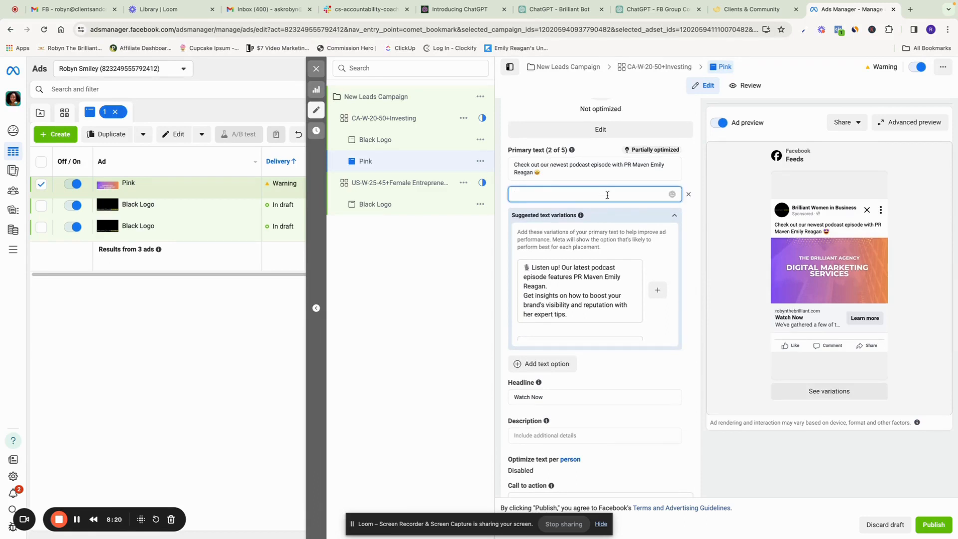
type("Here's option 2")
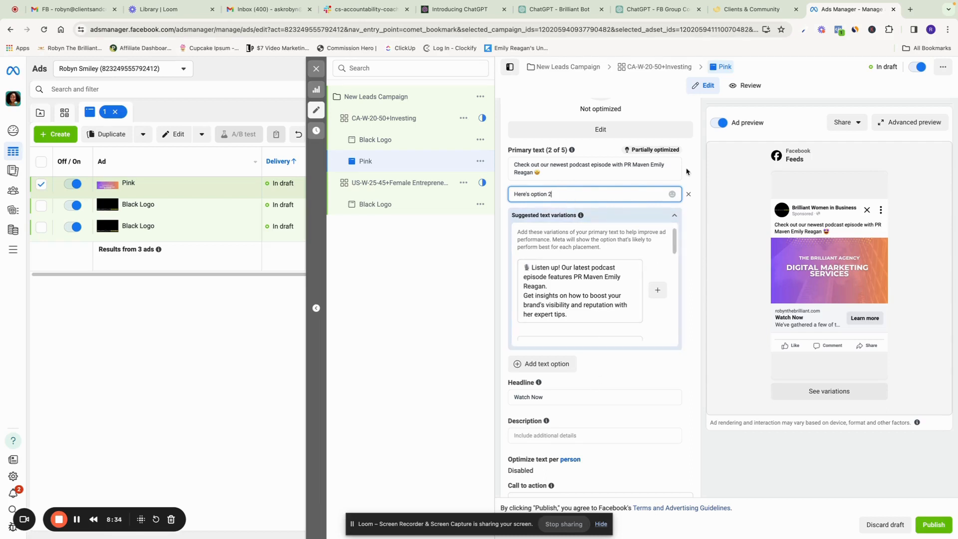
left_click(675, 216)
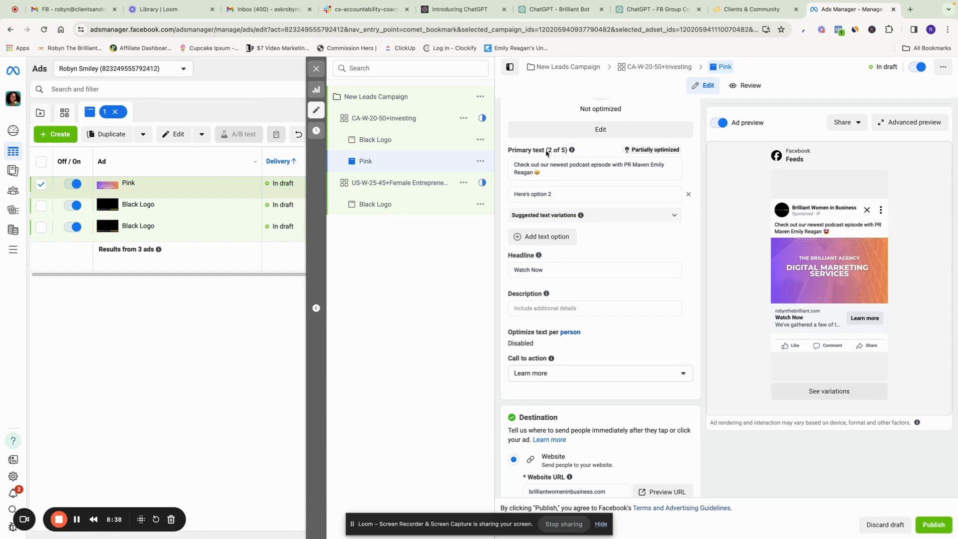
Add the suggested "Listen up!" variation to the Pink ad's primary texts and remove the empty text option.
left_click_drag(546, 153, 570, 152)
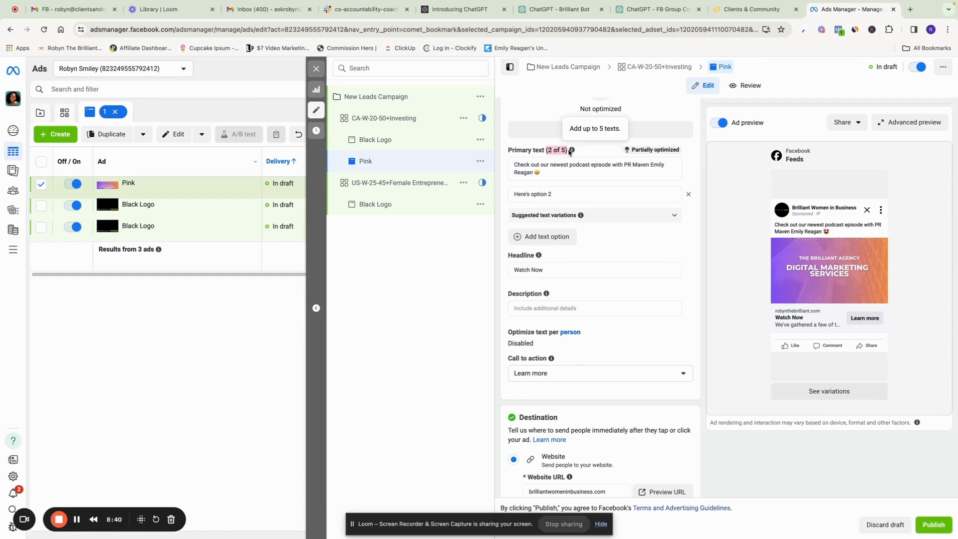
left_click(552, 238)
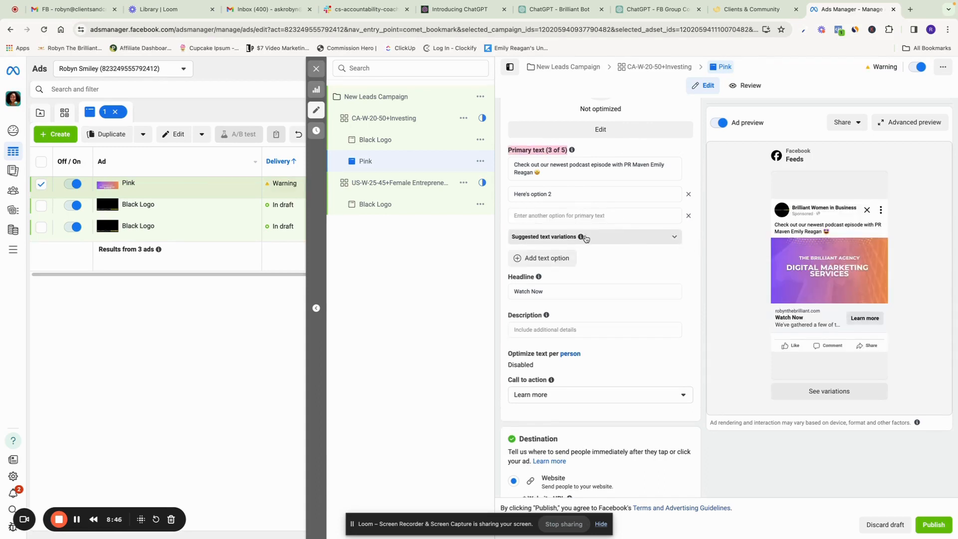
left_click(675, 238)
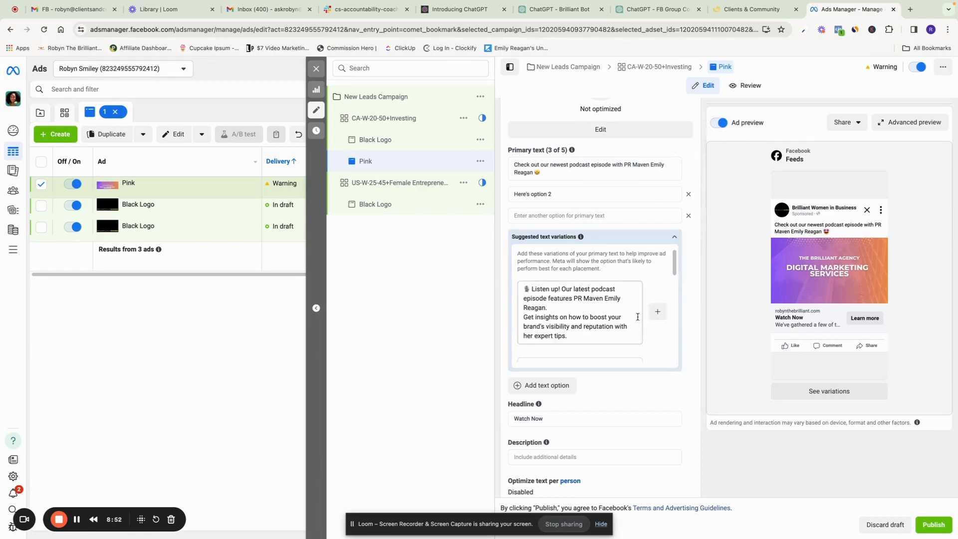
scroll(584, 322, "down", 4)
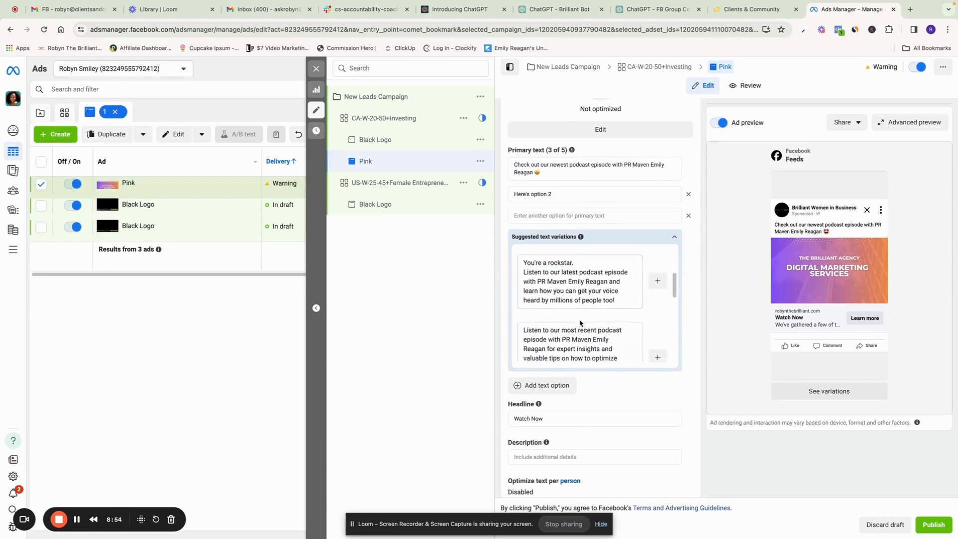
scroll(580, 323, "down", 5)
scroll(580, 321, "up", 10)
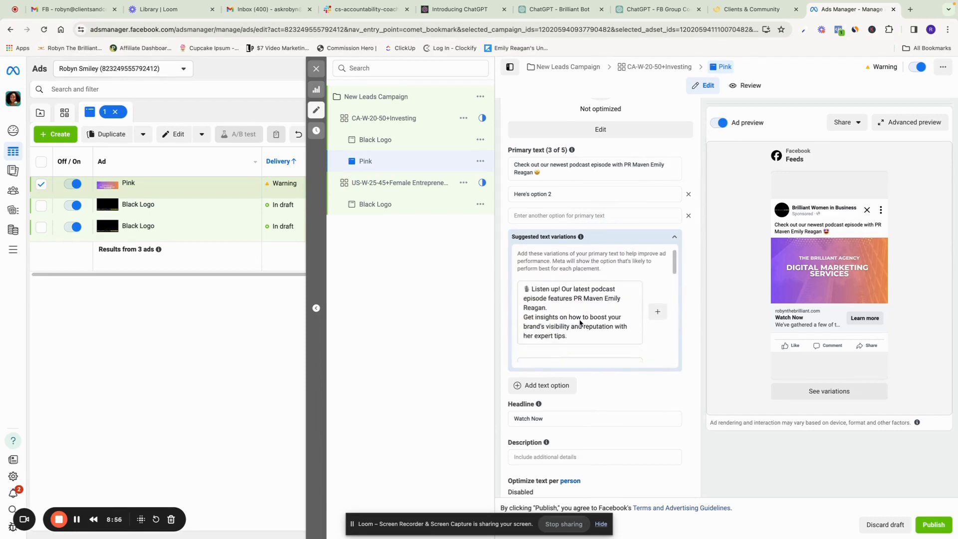
left_click(657, 313)
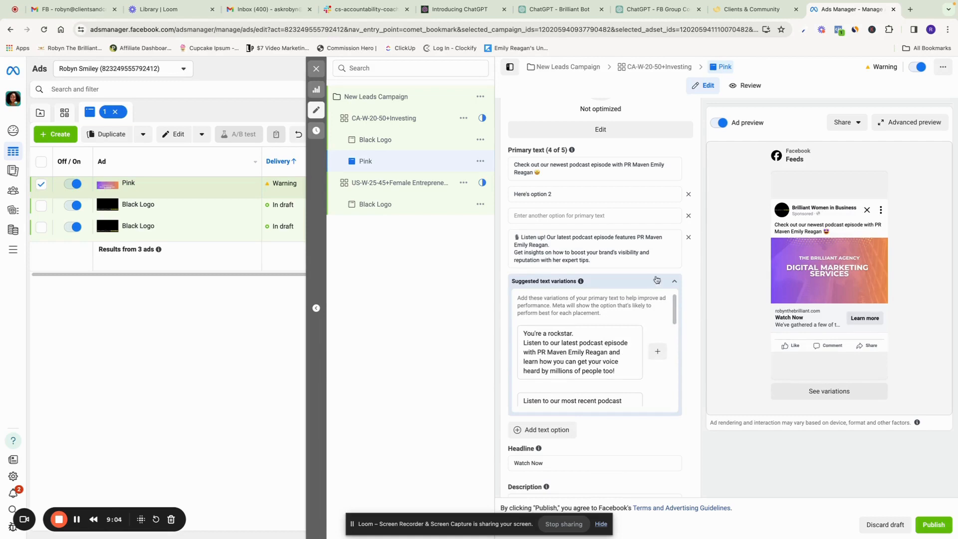
left_click(637, 216)
left_click(689, 216)
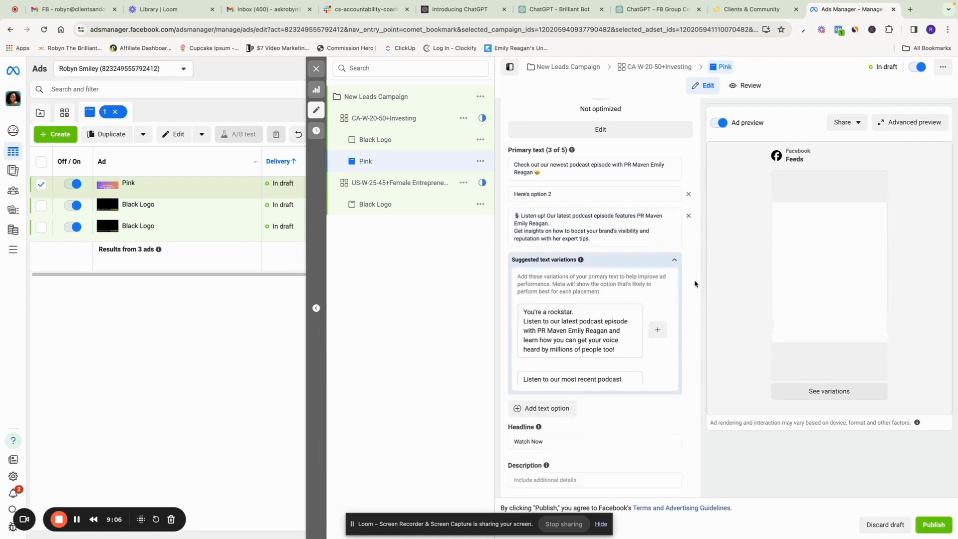
Add the suggested "You're a rockstar" and "Listen to our most recent podcast episode" variations to the Pink ad's primary texts.
left_click(658, 332)
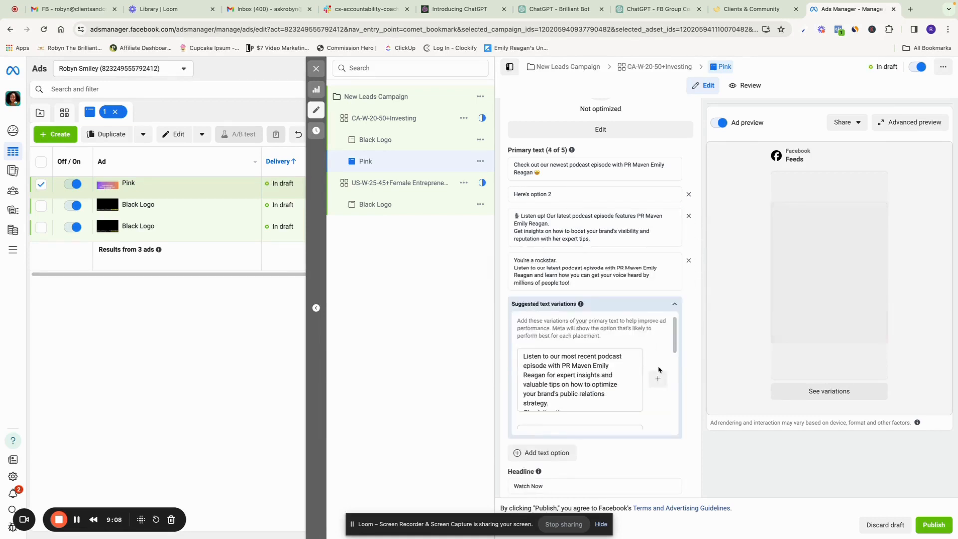
left_click(657, 382)
scroll(658, 389, "down", 1)
scroll(657, 389, "up", 1)
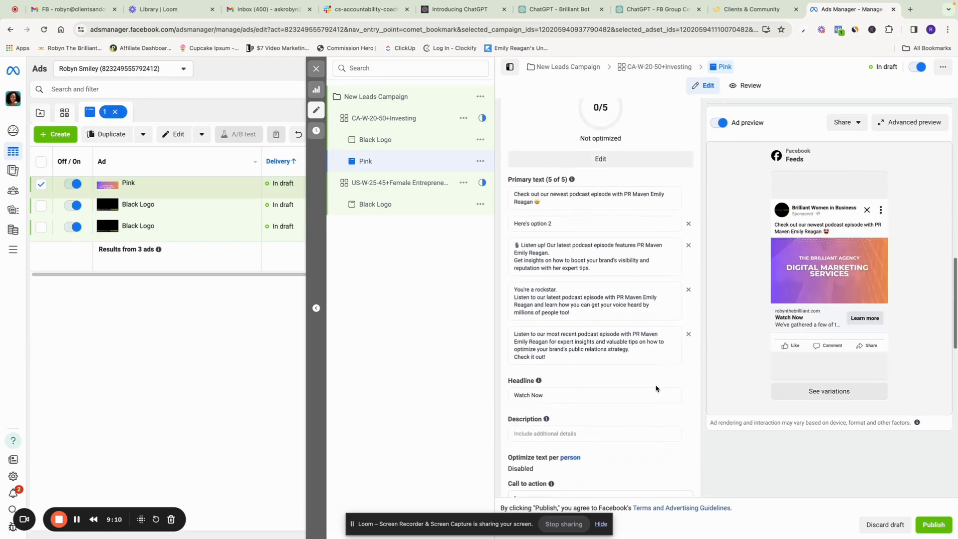
Review the Pink ad's primary text options, headline, call to action and website destination.
left_click_drag(508, 182, 588, 185)
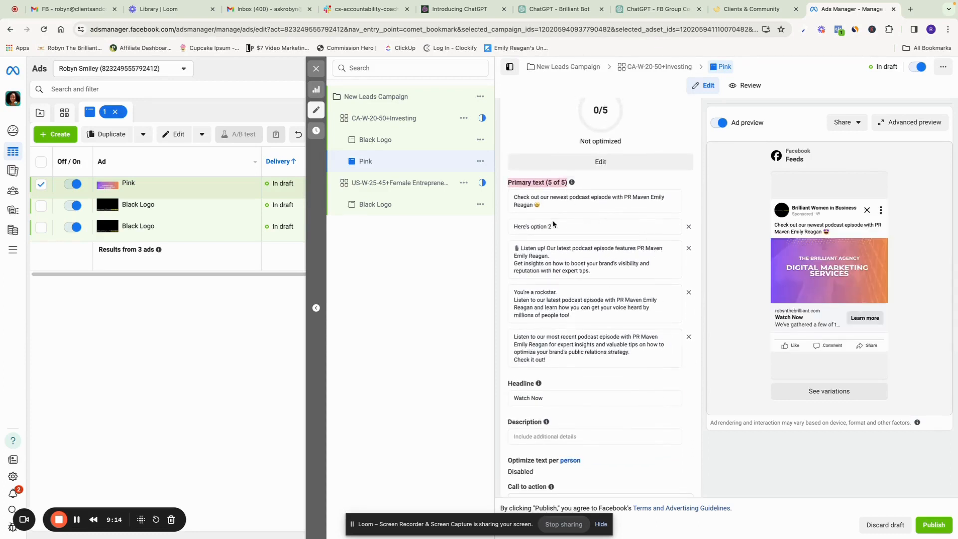
left_click_drag(621, 204, 510, 195)
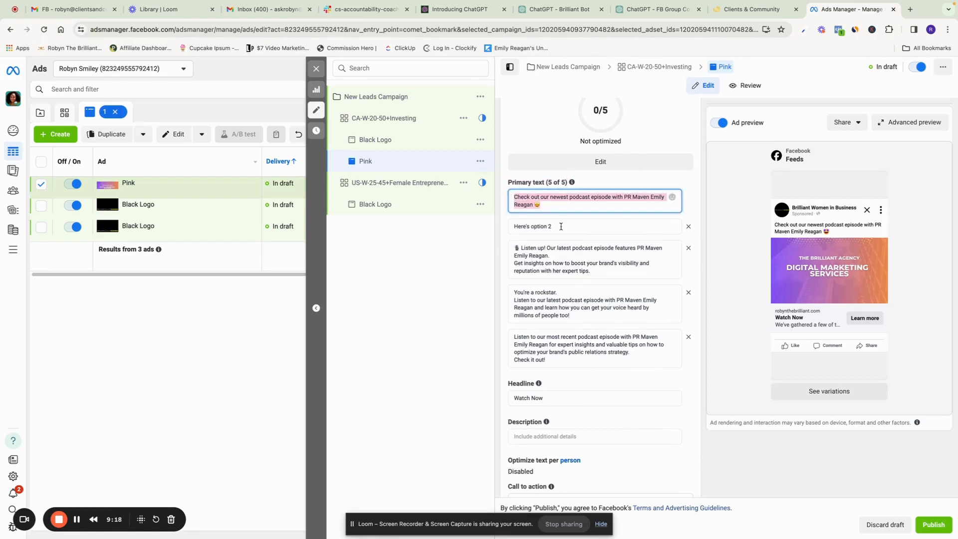
left_click_drag(561, 226, 508, 229)
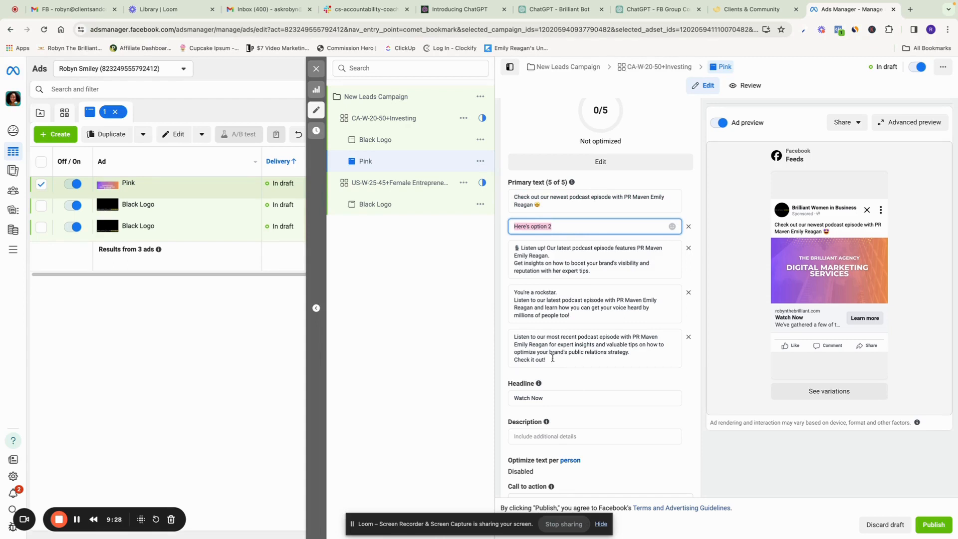
scroll(617, 360, "up", 3)
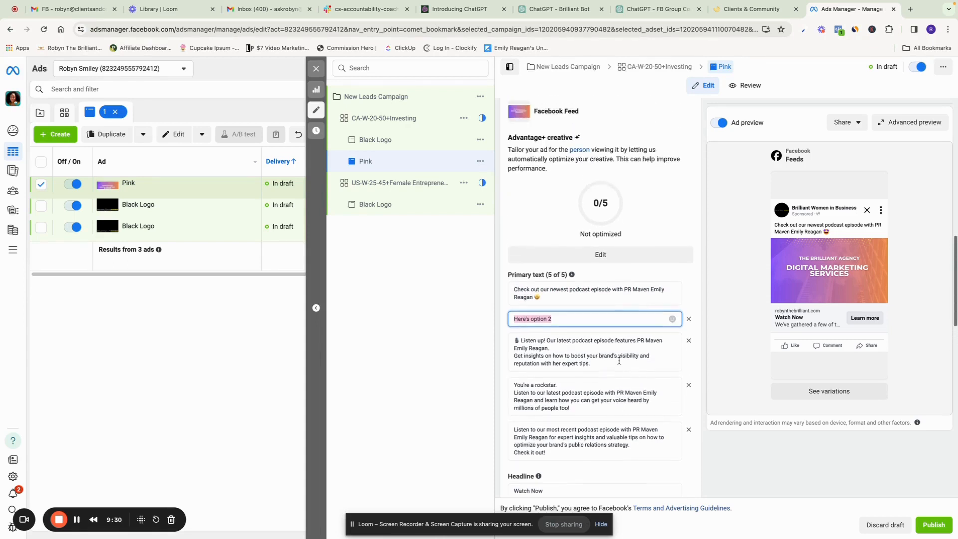
scroll(619, 361, "down", 2)
scroll(619, 360, "down", 4)
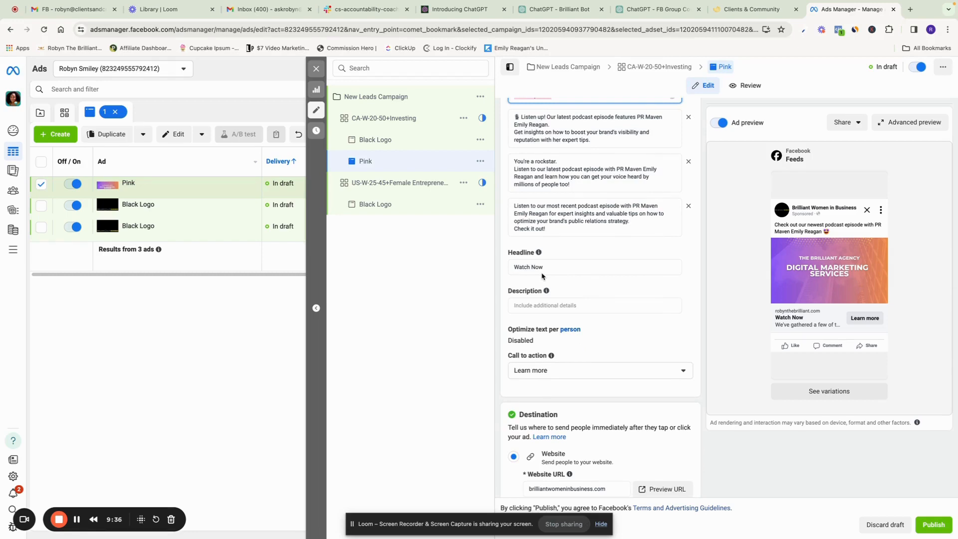
scroll(577, 286, "down", 5)
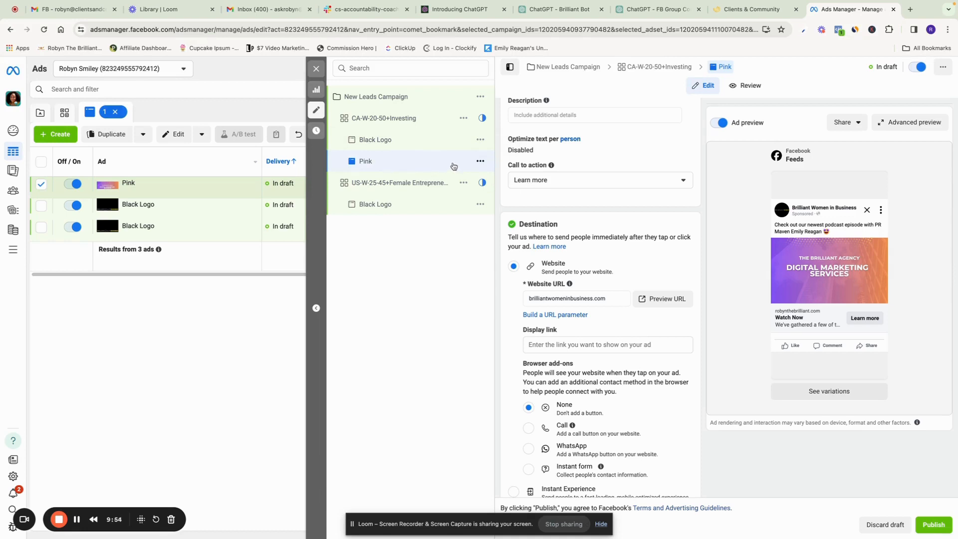
Quickly duplicate the Pink ad in the CA-W-20-50+Investing ad set and rename the copy Head.
left_click(481, 162)
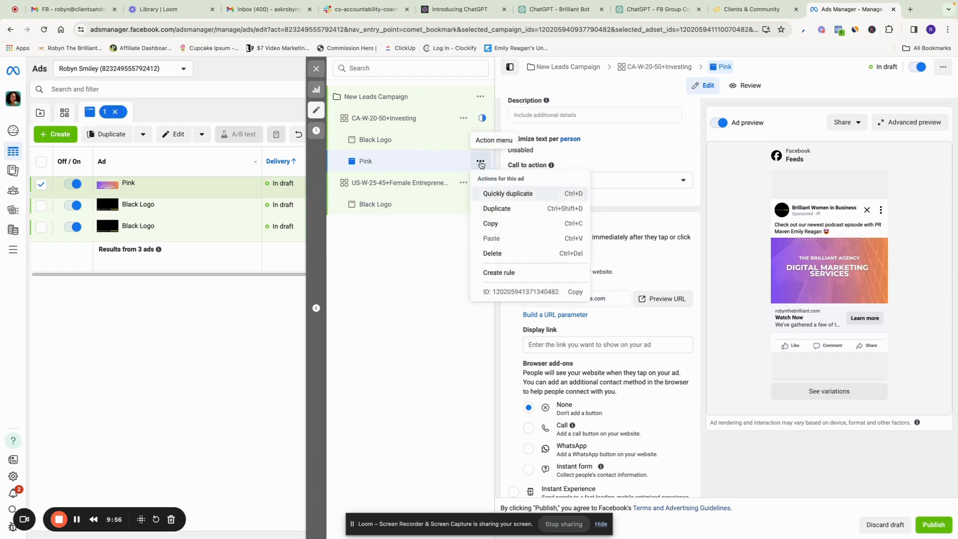
left_click(525, 196)
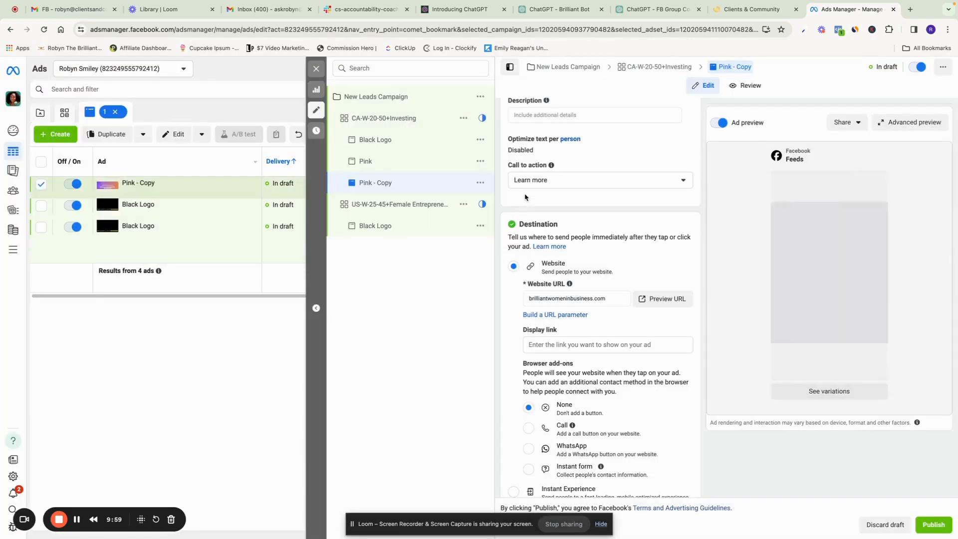
scroll(623, 211, "up", 15)
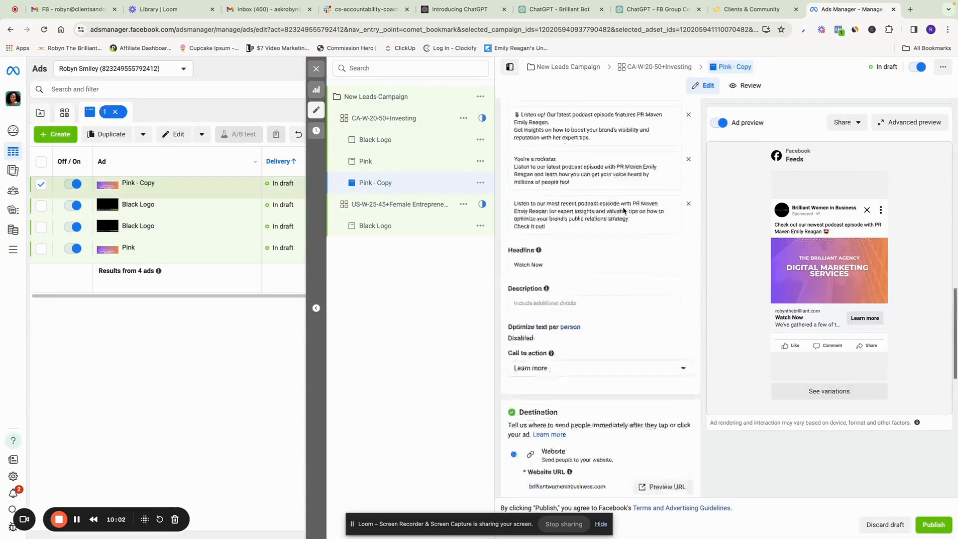
scroll(623, 210, "down", 10)
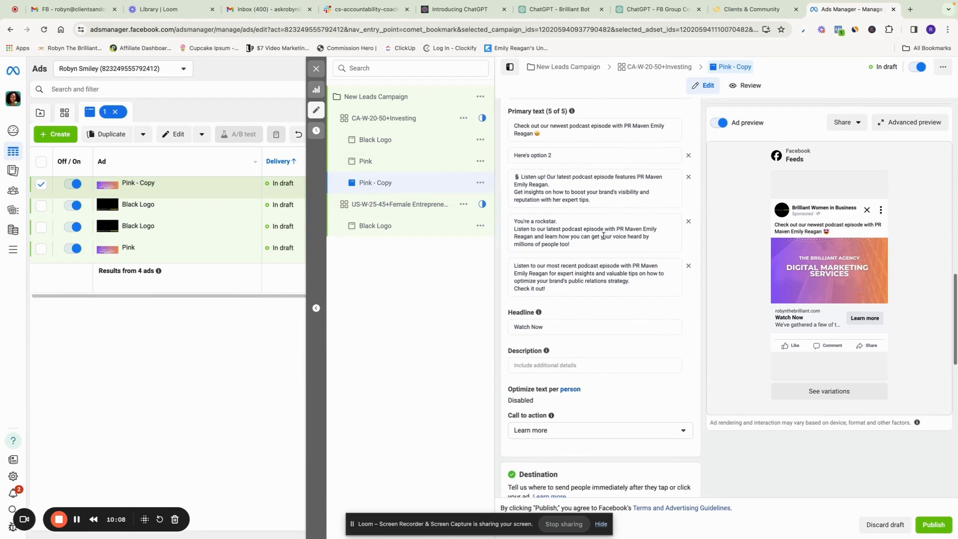
scroll(603, 238, "down", 1)
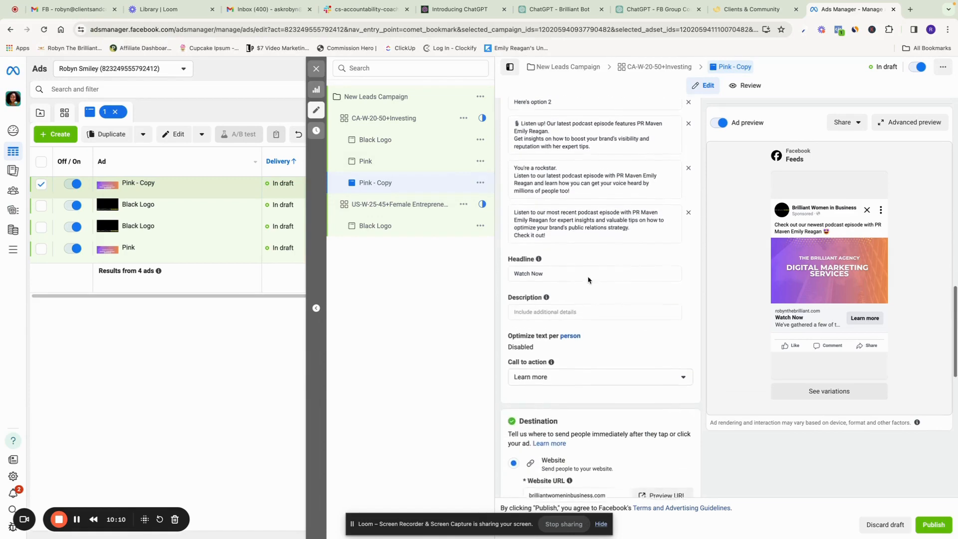
scroll(588, 276, "up", 15)
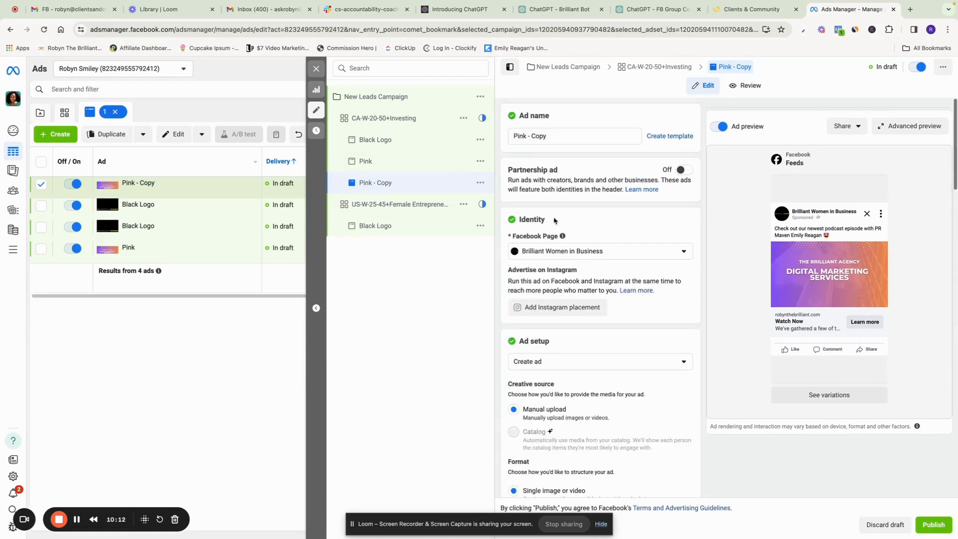
left_click_drag(562, 135, 462, 132)
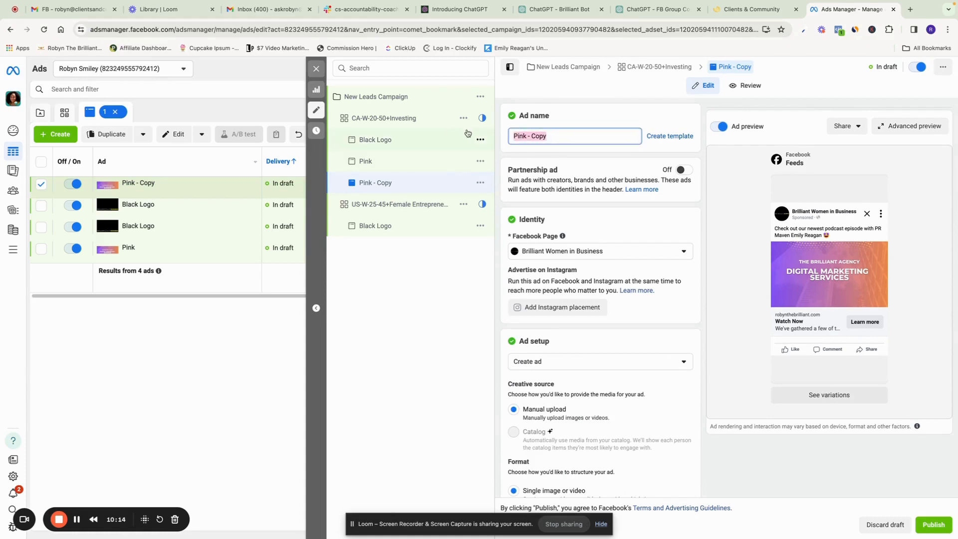
type("Head")
Remove the existing media from the Head ad's creative.
scroll(639, 264, "down", 5)
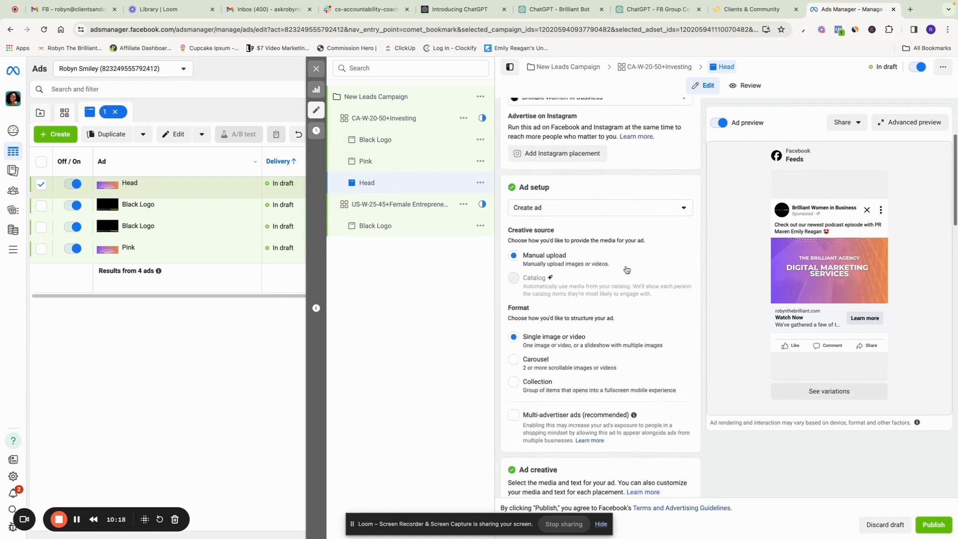
scroll(624, 270, "down", 5)
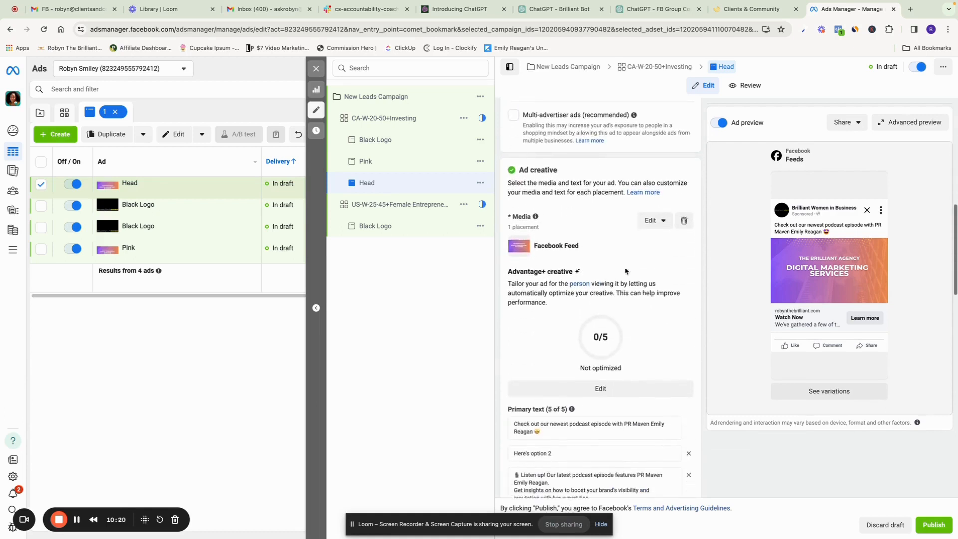
left_click_drag(558, 170, 512, 171)
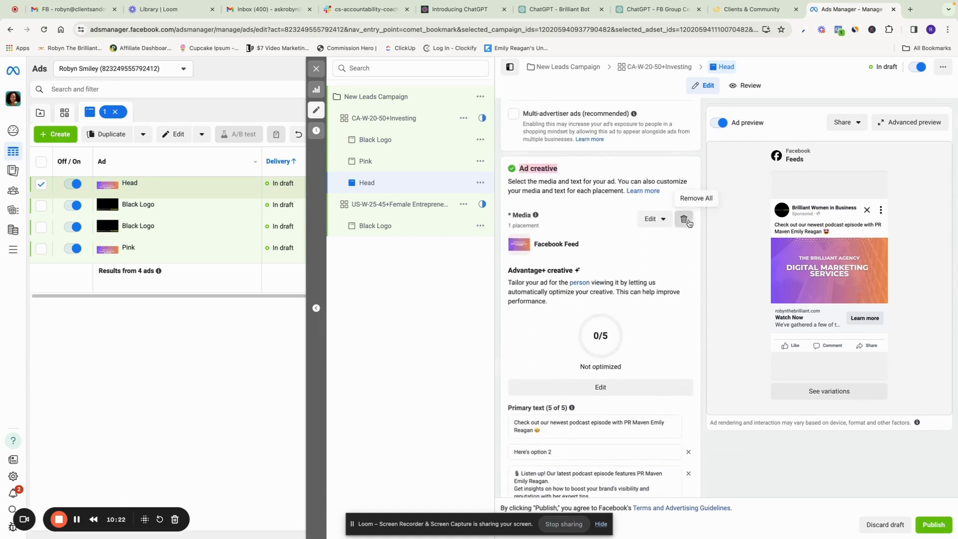
left_click(685, 220)
Add the 1080 × 1080 teal headshot from the account images to the Head ad, accepting the original crop and the offered Advantage+ optimizations.
left_click(535, 234)
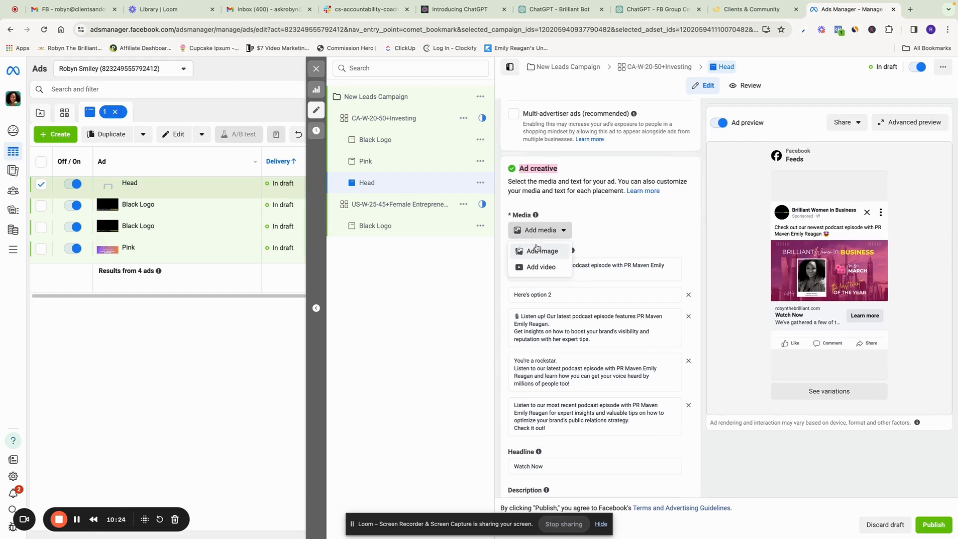
left_click(540, 252)
left_click(384, 190)
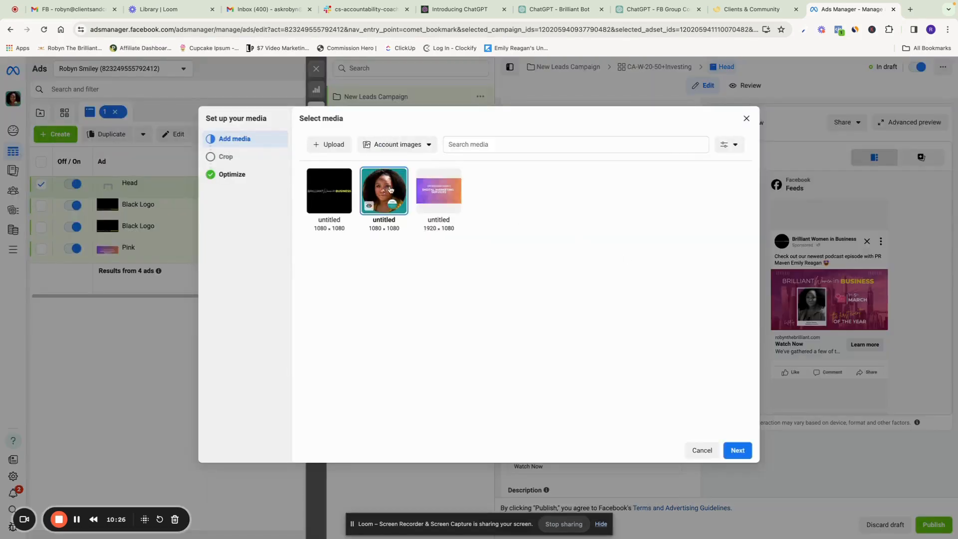
left_click(750, 456)
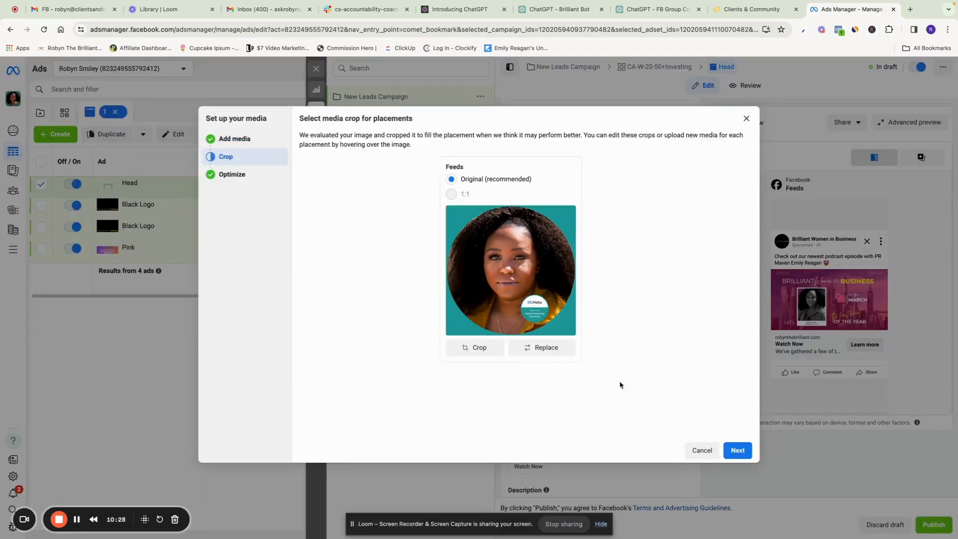
left_click(739, 452)
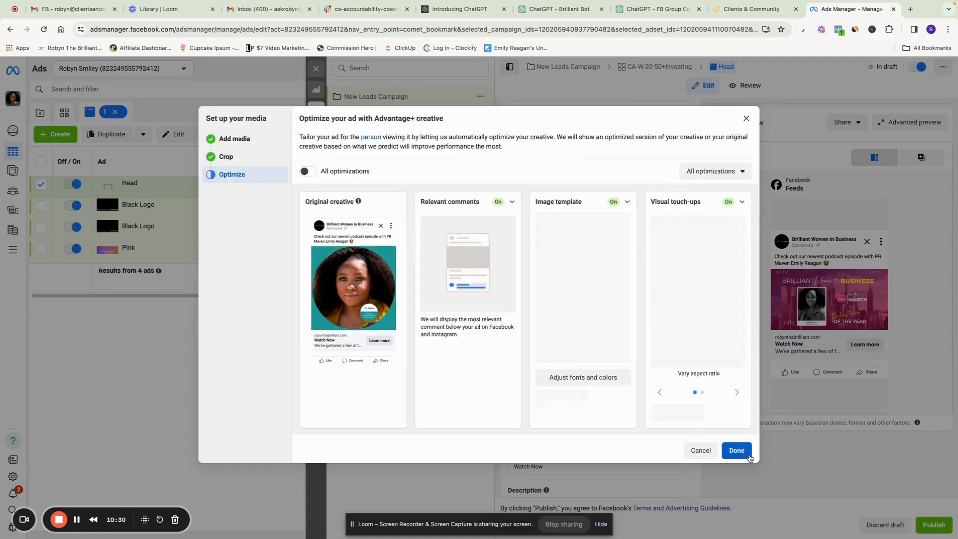
left_click(737, 451)
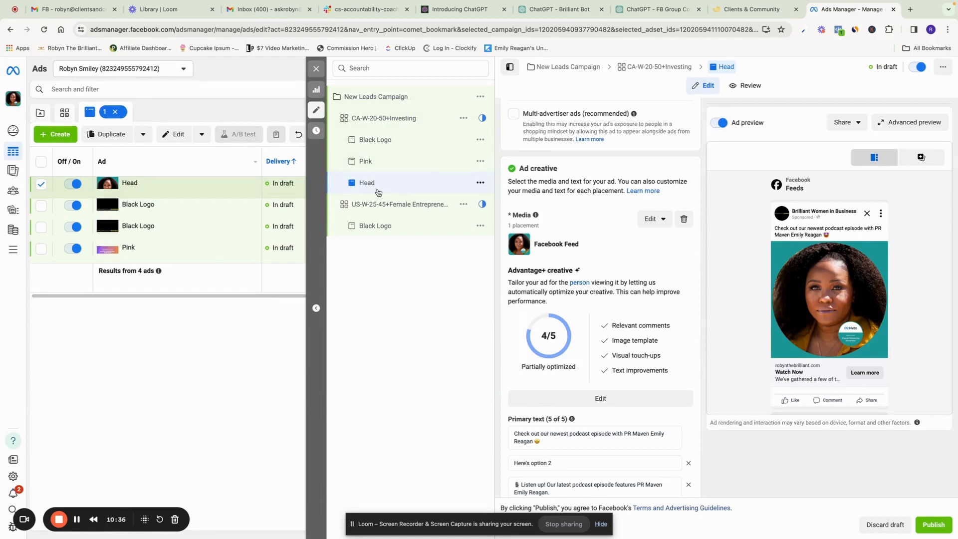
Open the CA-W-20-50+Investing ad set's settings.
left_click(361, 120)
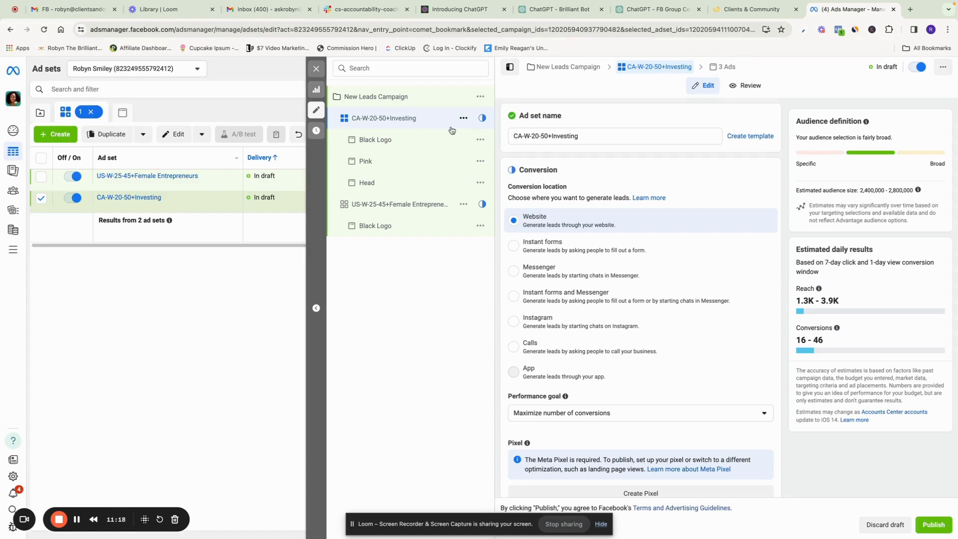
left_click(59, 519)
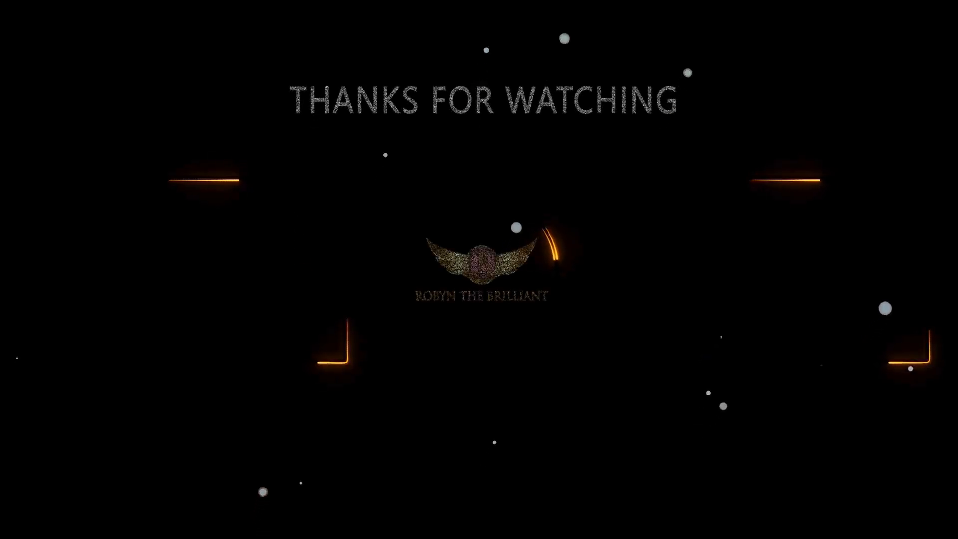